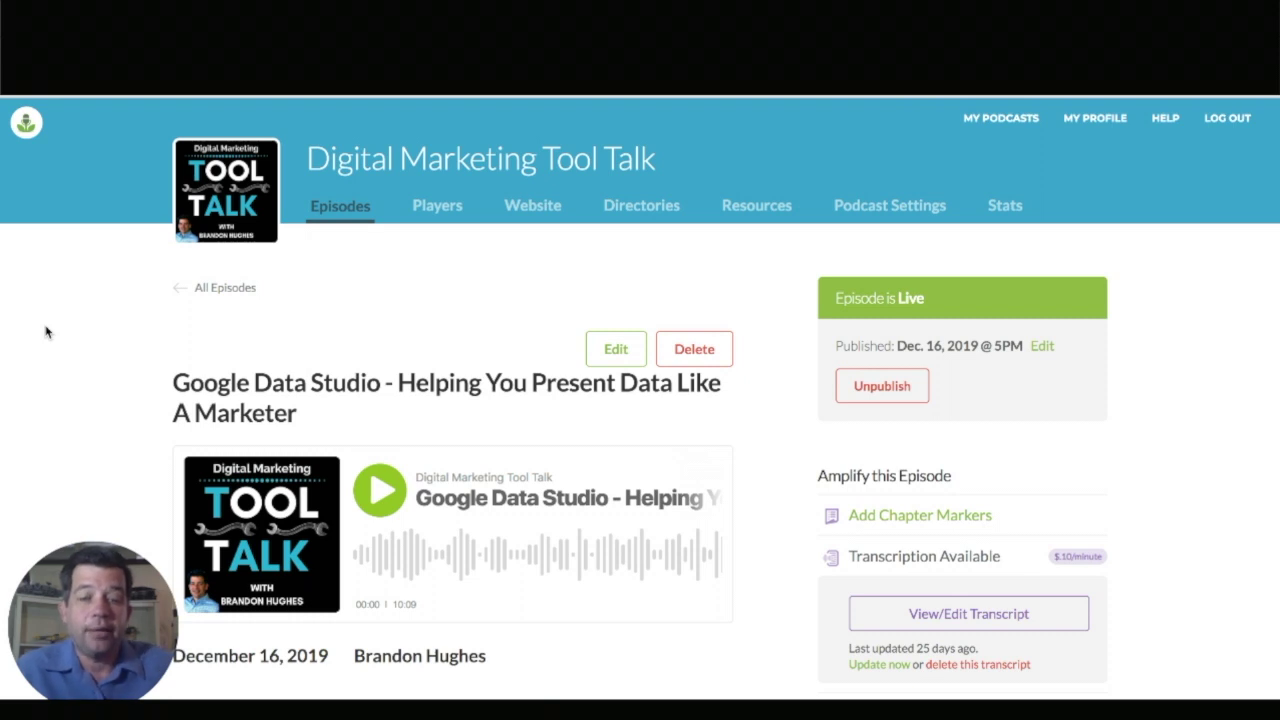
scroll(774, 486, "down", 2)
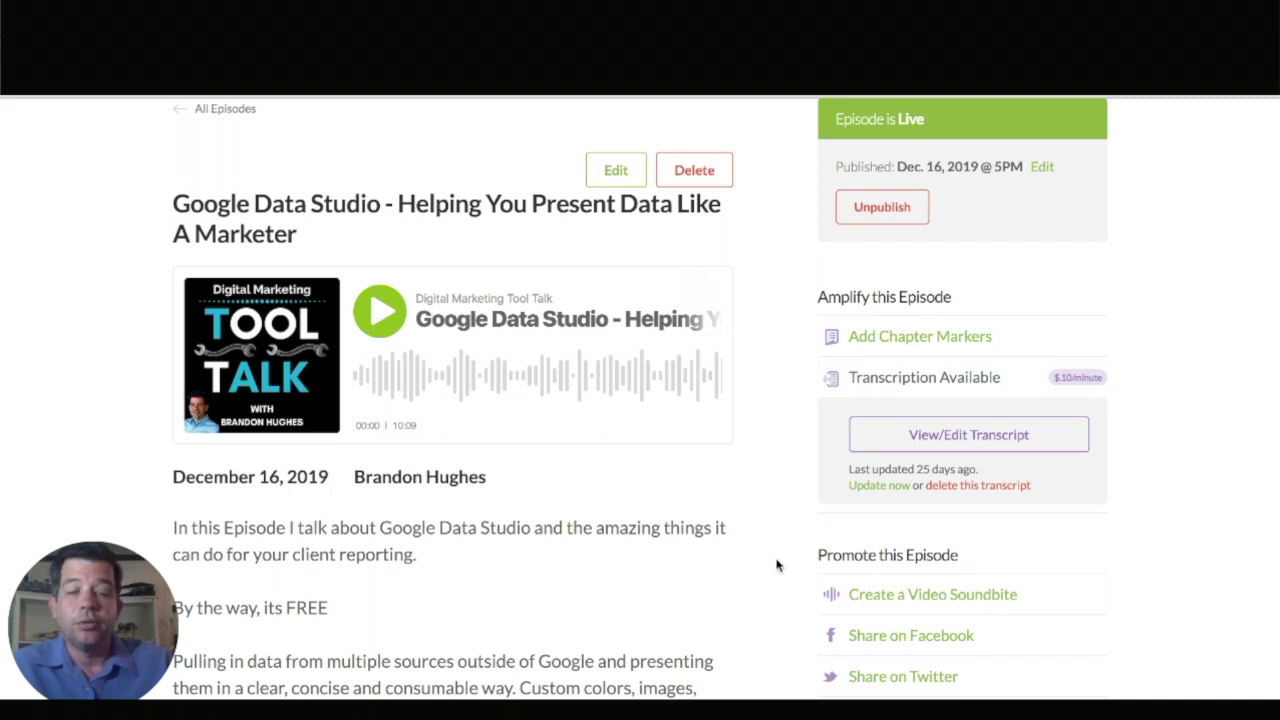
scroll(776, 566, "up", 2)
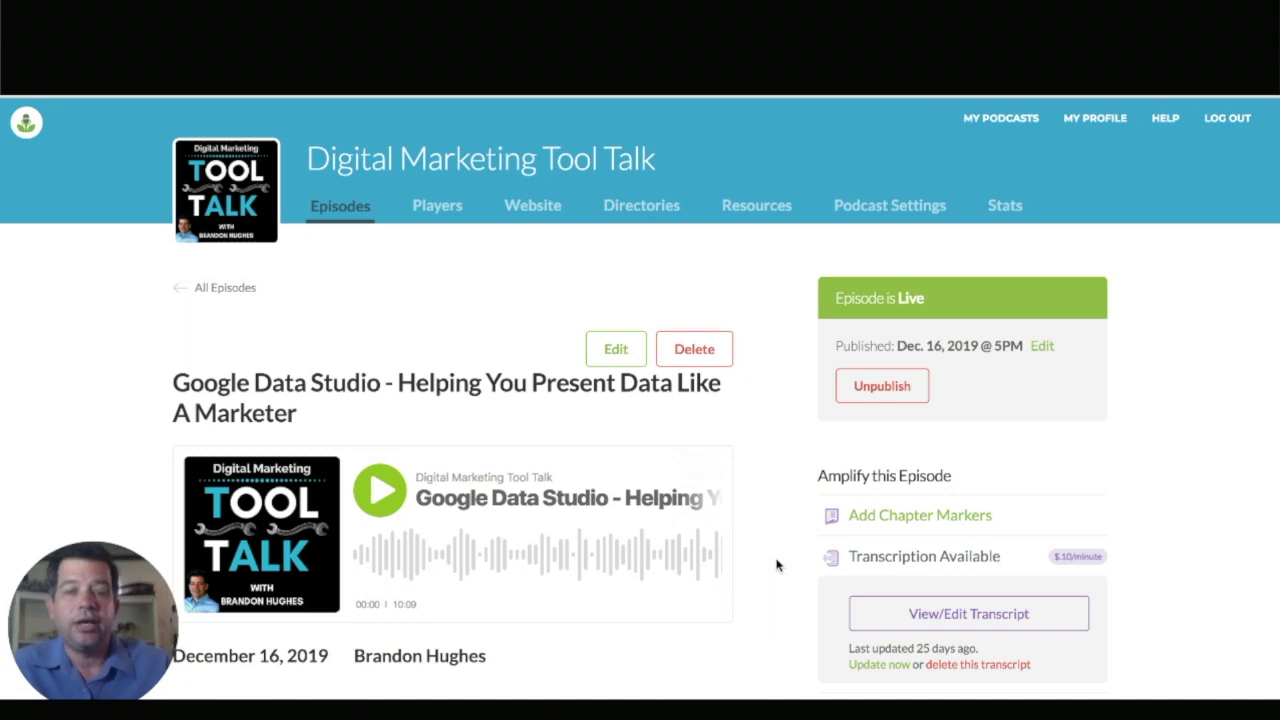
scroll(776, 566, "down", 2)
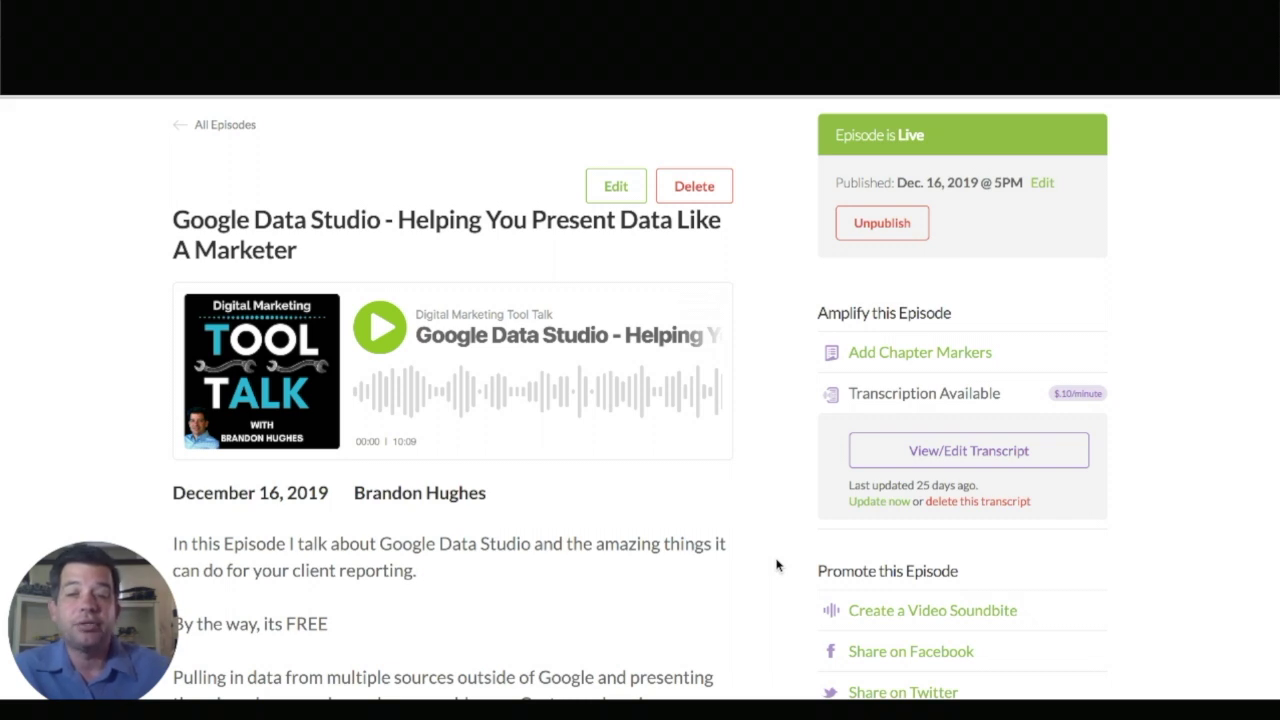
scroll(774, 563, "up", 3)
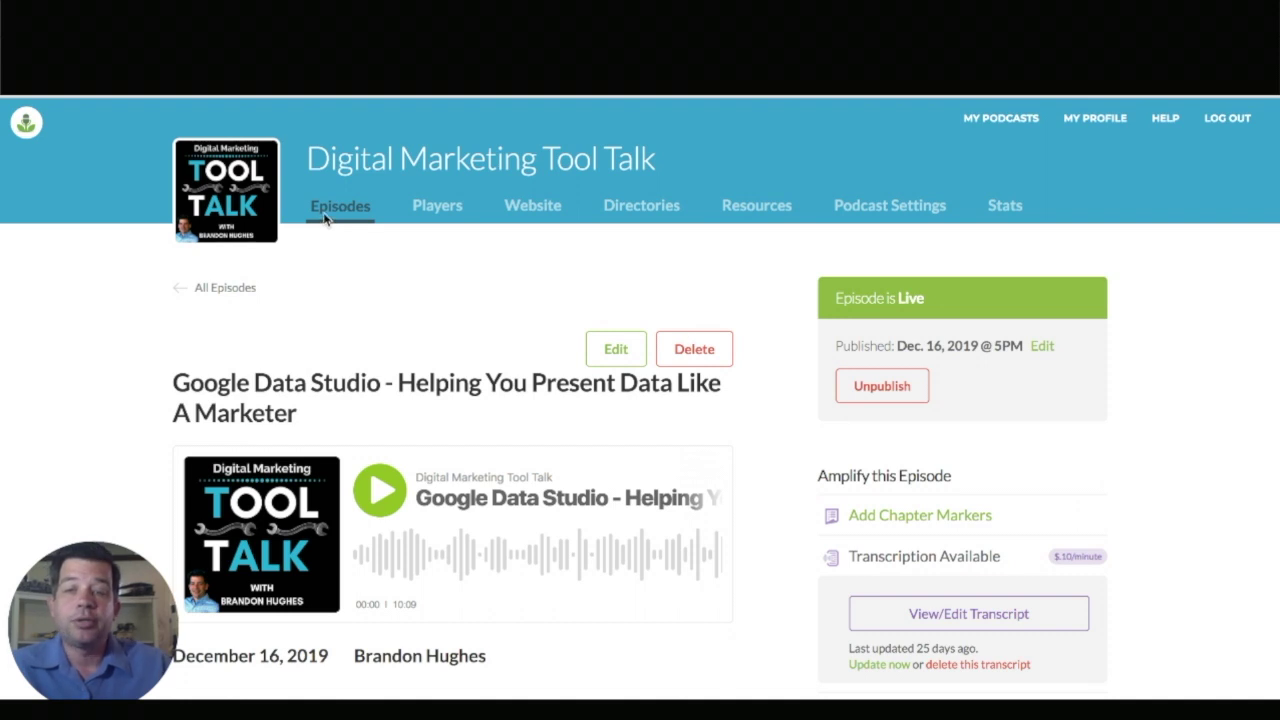
Step: Open the Google Data Studio episode from the list of all episodes and start creating a video soundbite for it
left_click(177, 296)
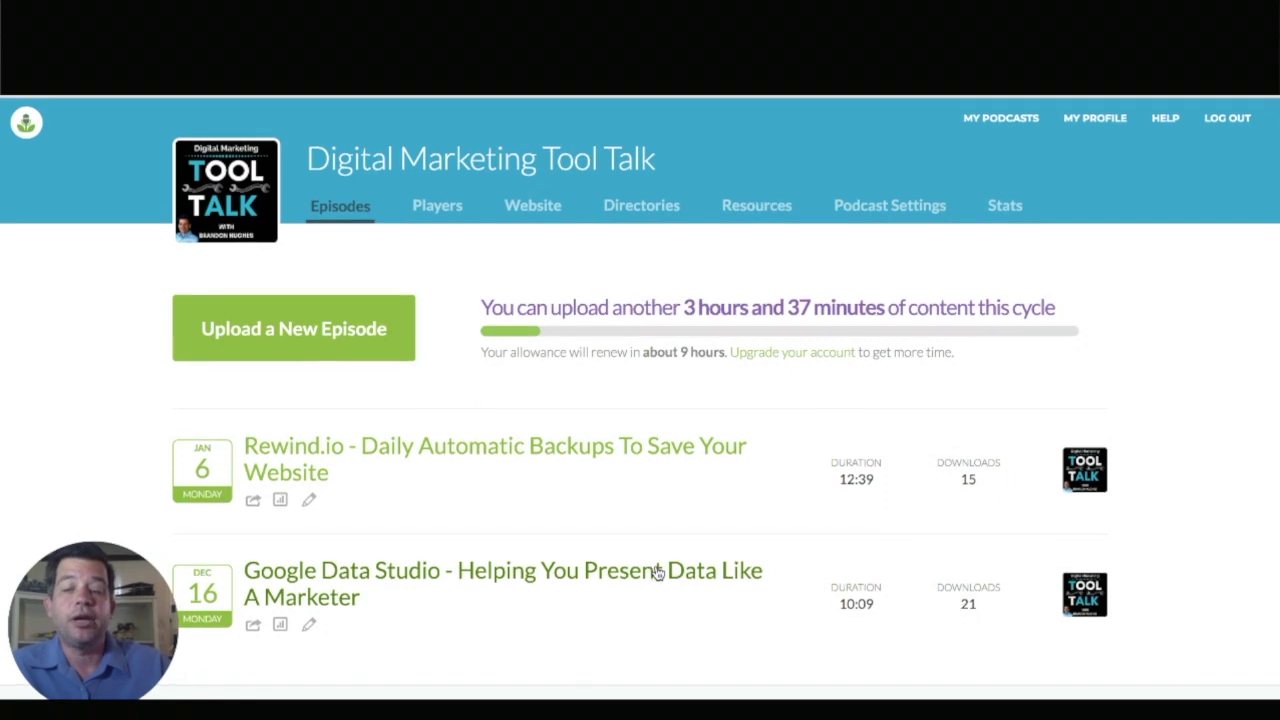
left_click(372, 580)
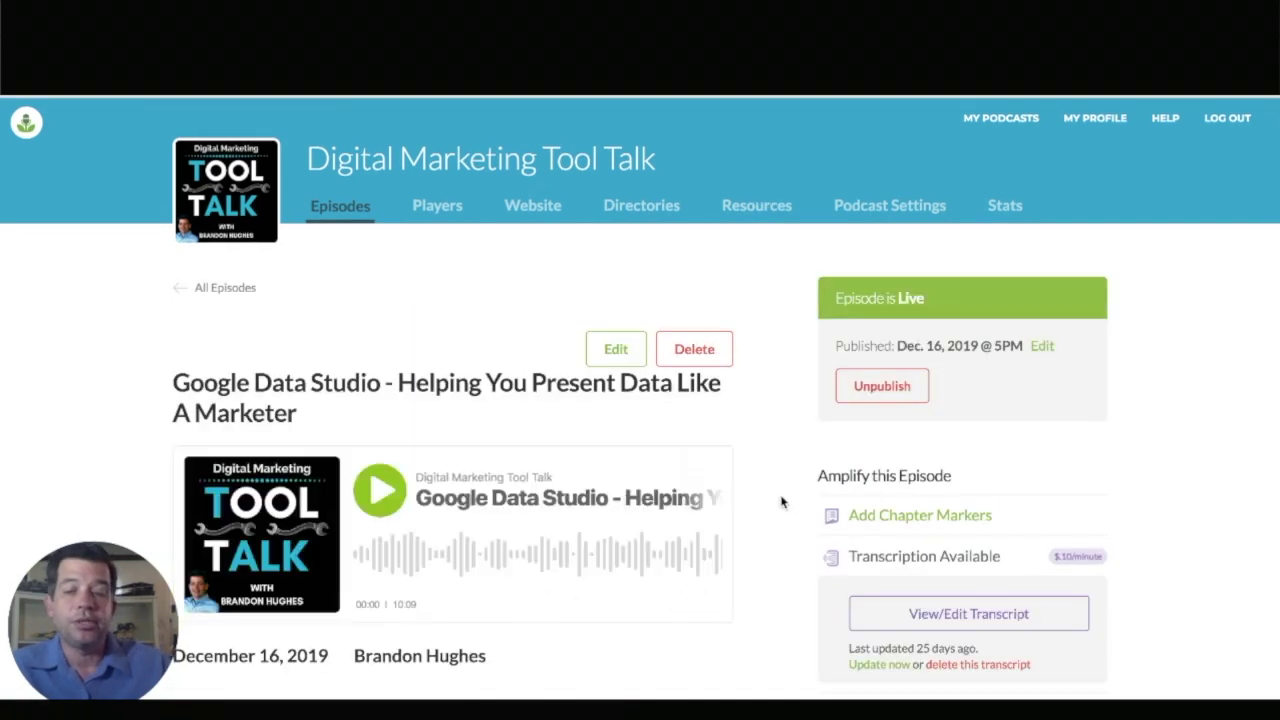
scroll(782, 502, "down", 3)
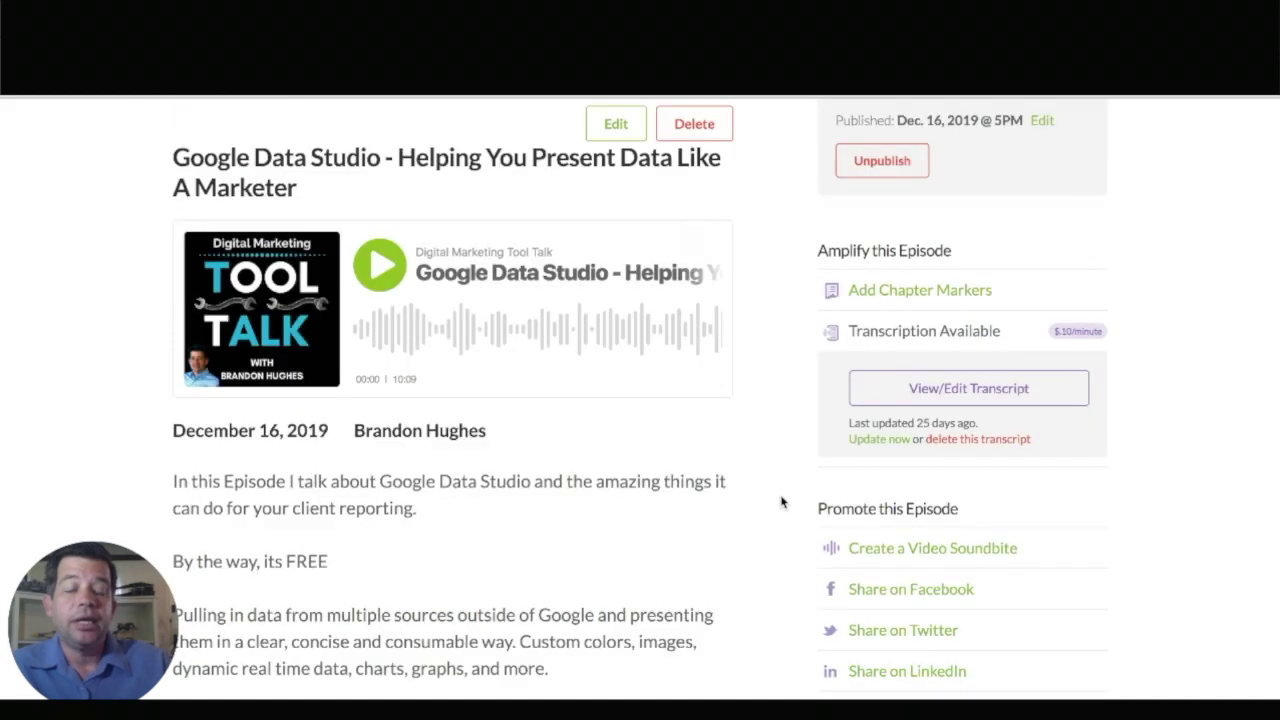
scroll(782, 502, "down", 1)
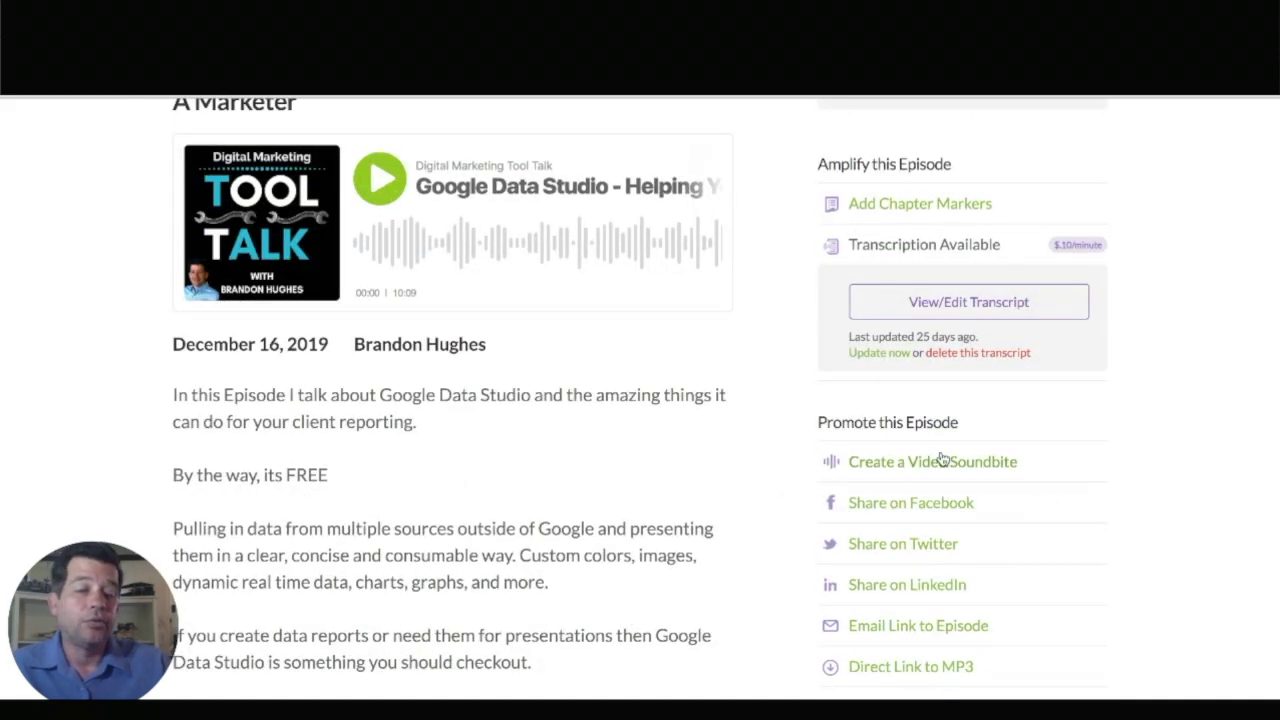
scroll(813, 532, "down", 1)
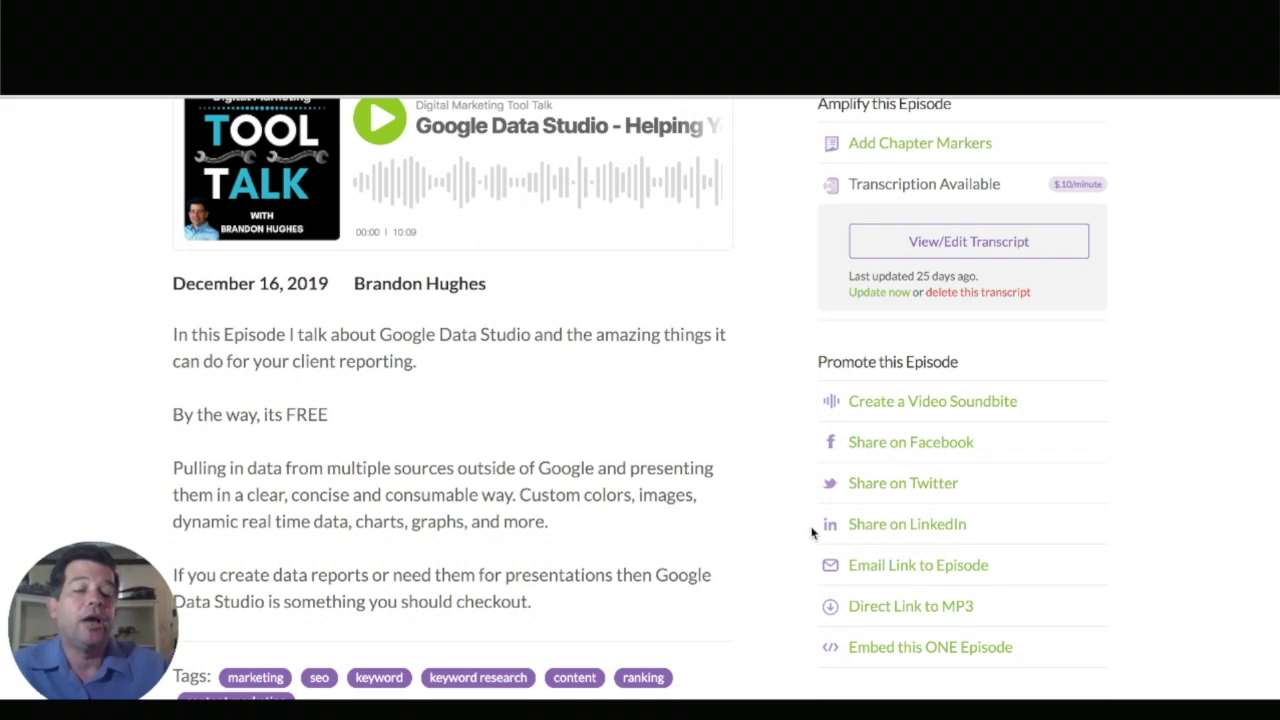
left_click(932, 403)
Step: Accept the soundbite clip with start time 00:00:00:00 and a duration of 30.0 seconds, and continue to its customization
scroll(867, 443, "down", 1)
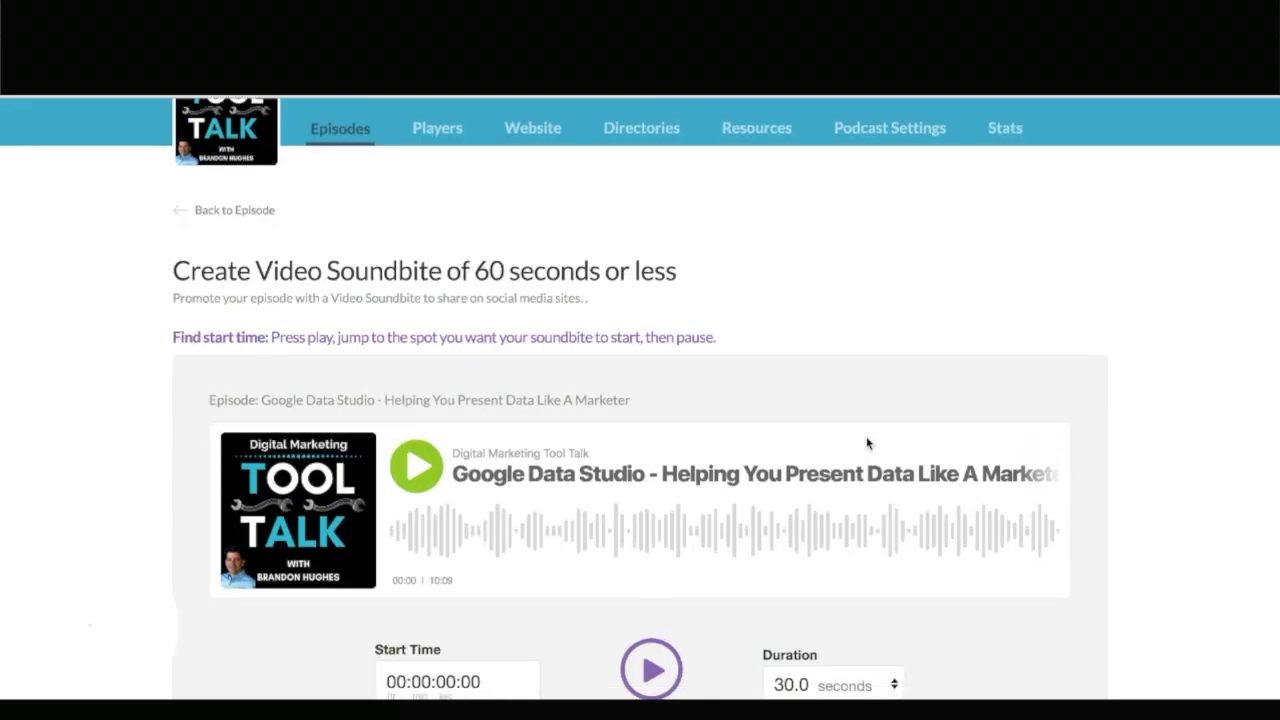
scroll(868, 443, "down", 1)
scroll(811, 432, "down", 1)
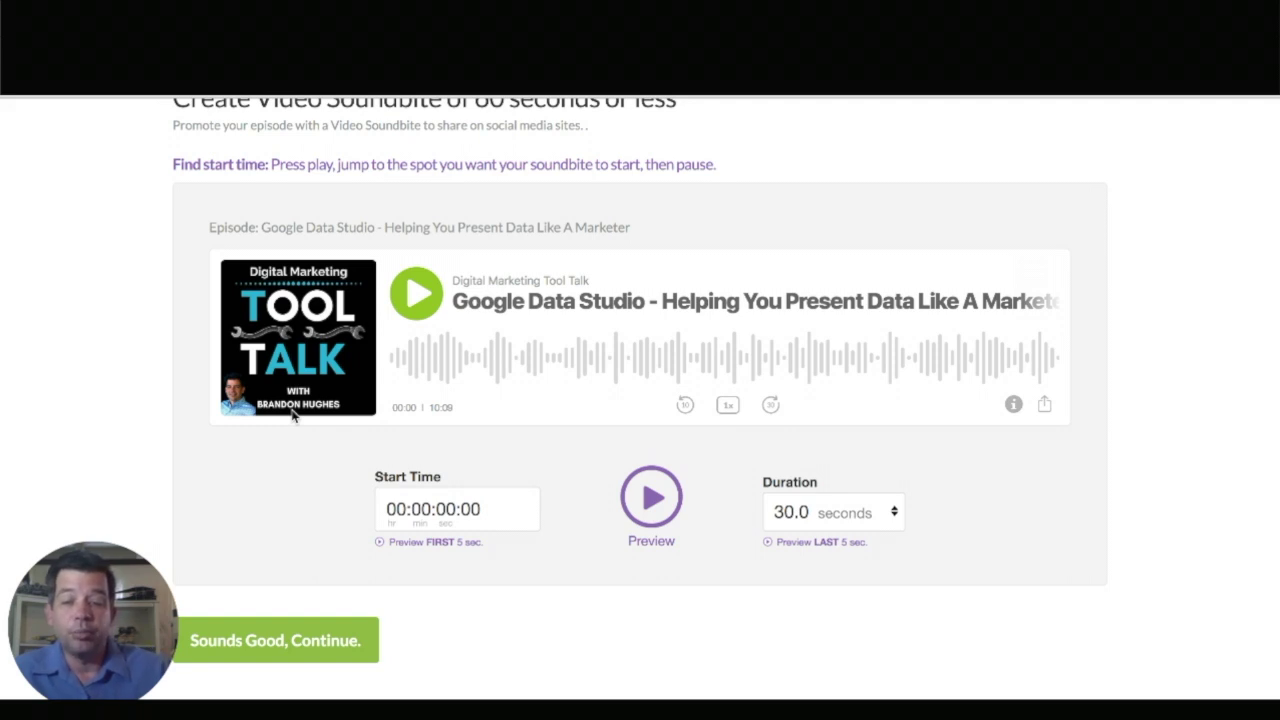
scroll(619, 623, "down", 1)
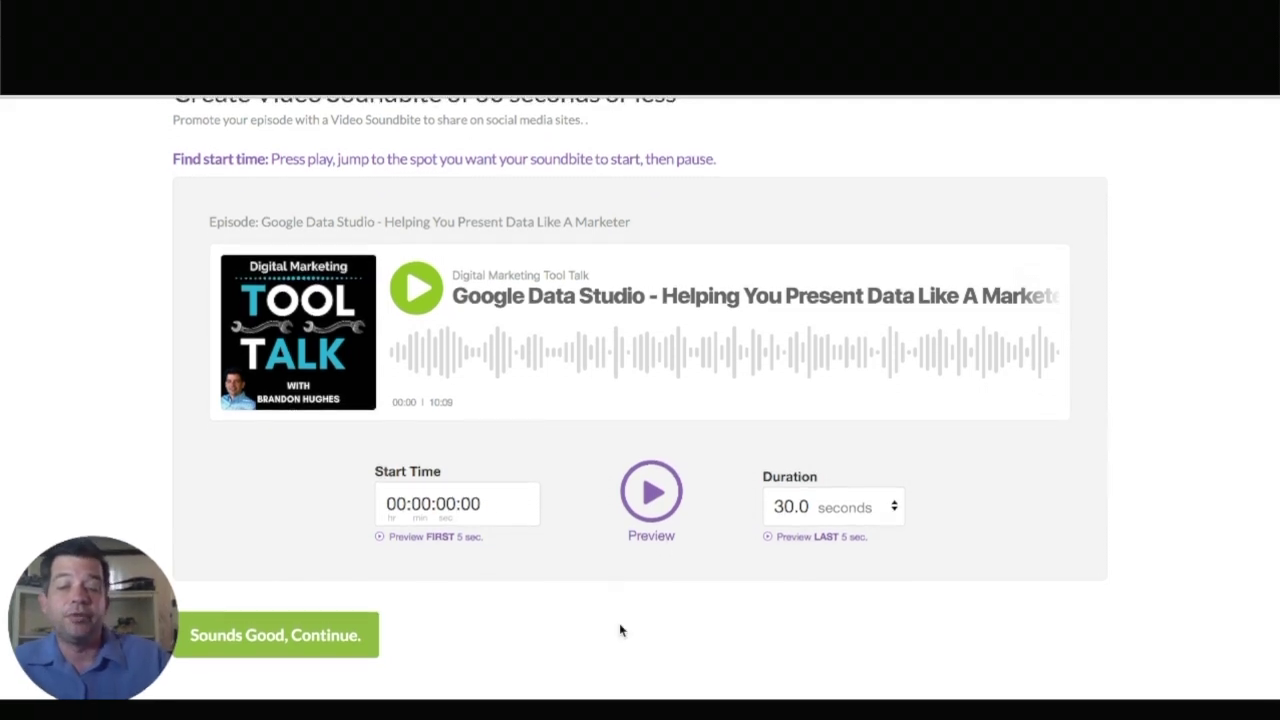
left_click(278, 645)
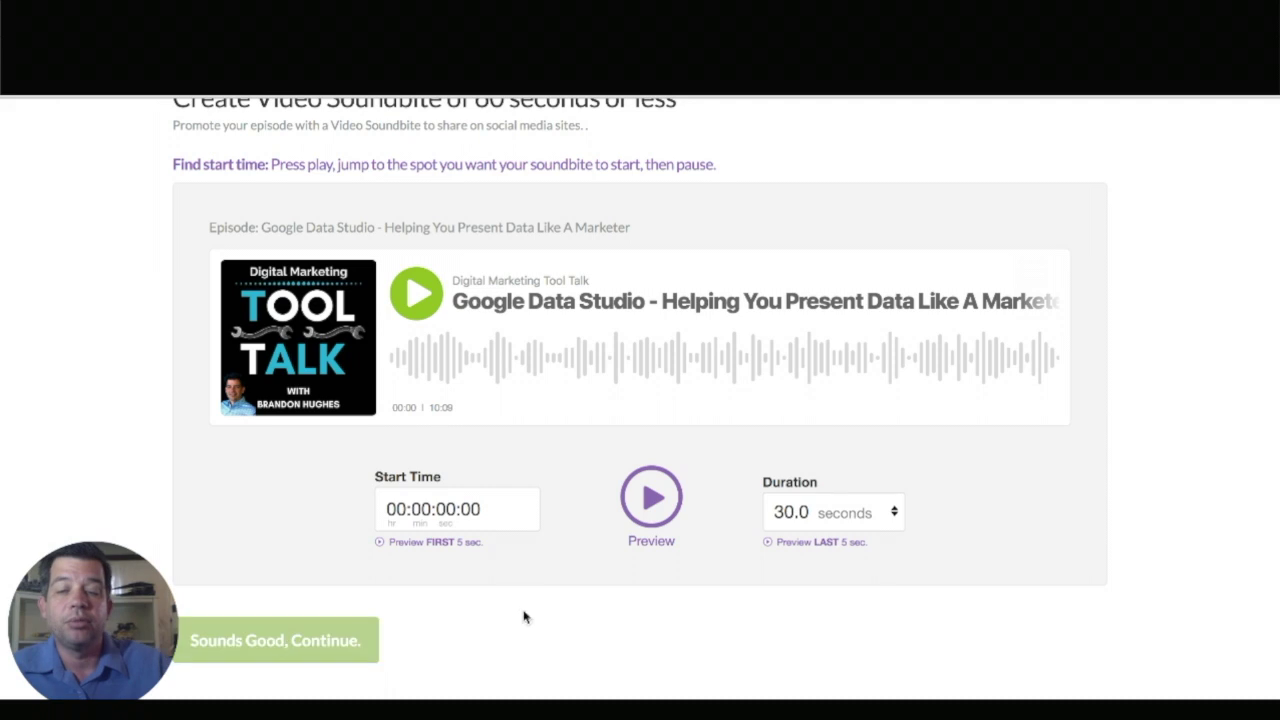
Step: Create the video soundbite in the Square format with the default colors, podcast name and episode title
scroll(546, 617, "down", 3)
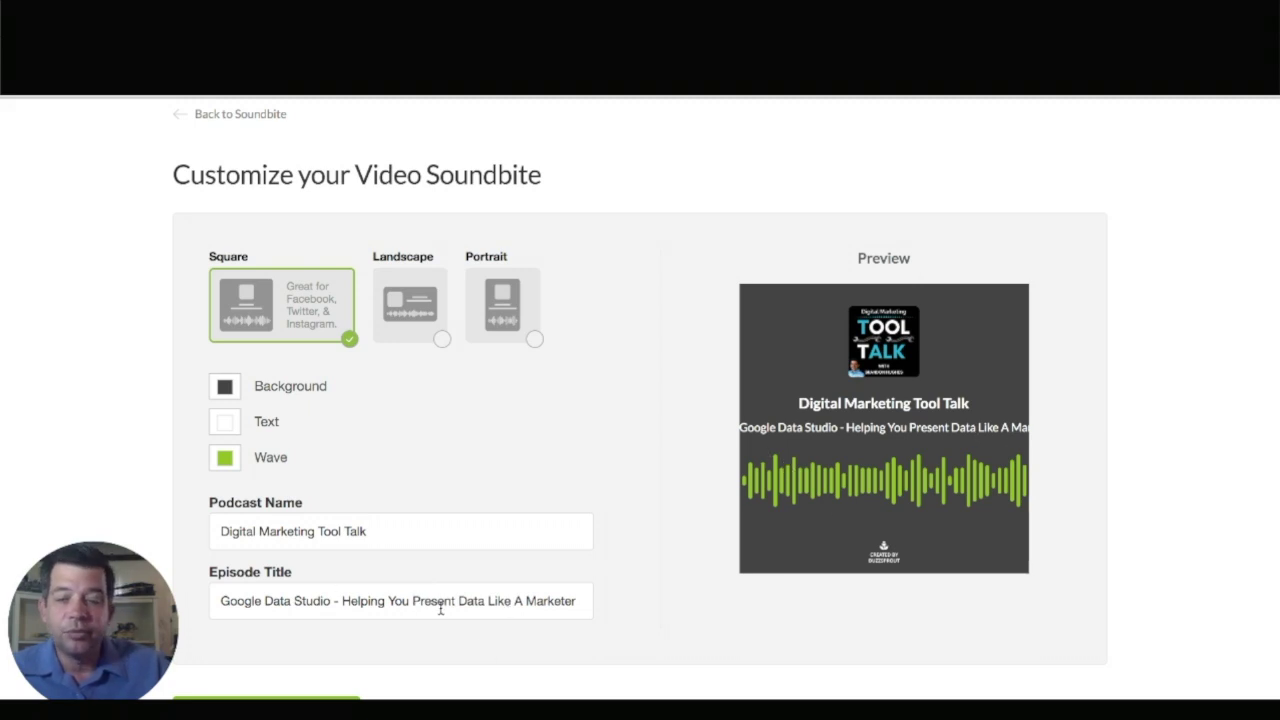
scroll(423, 448, "down", 1)
scroll(423, 448, "up", 1)
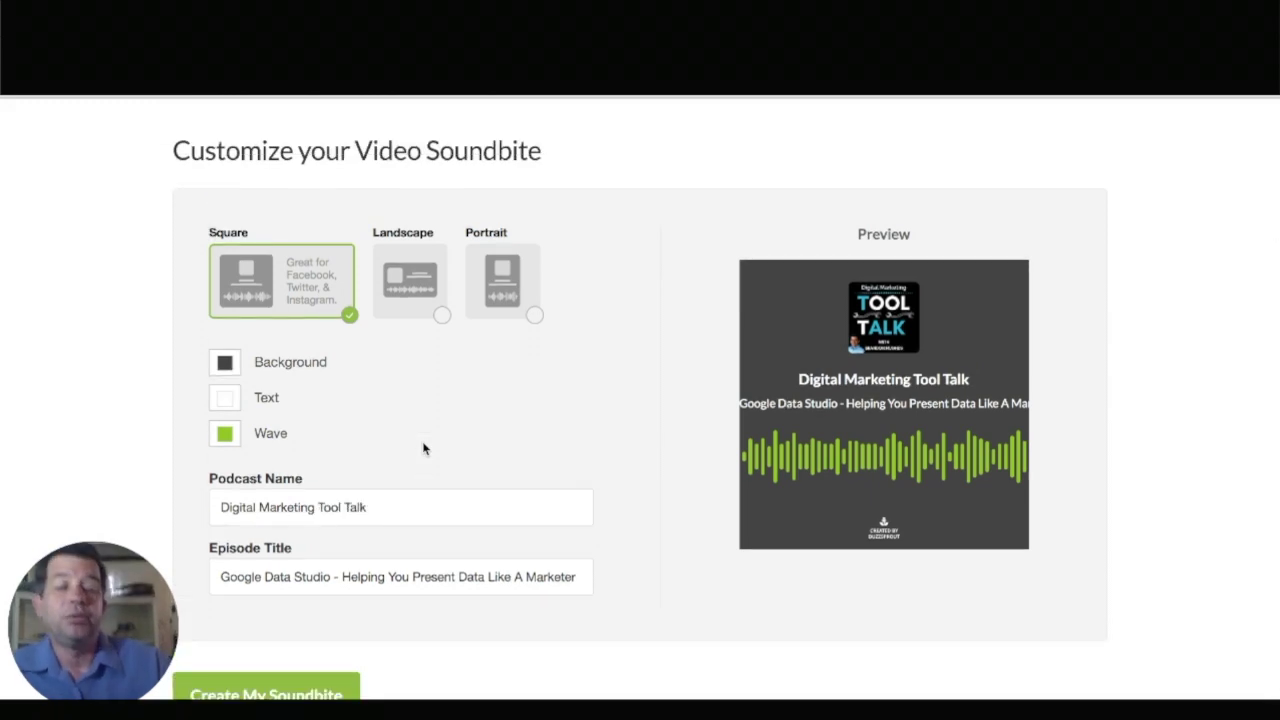
scroll(423, 448, "down", 1)
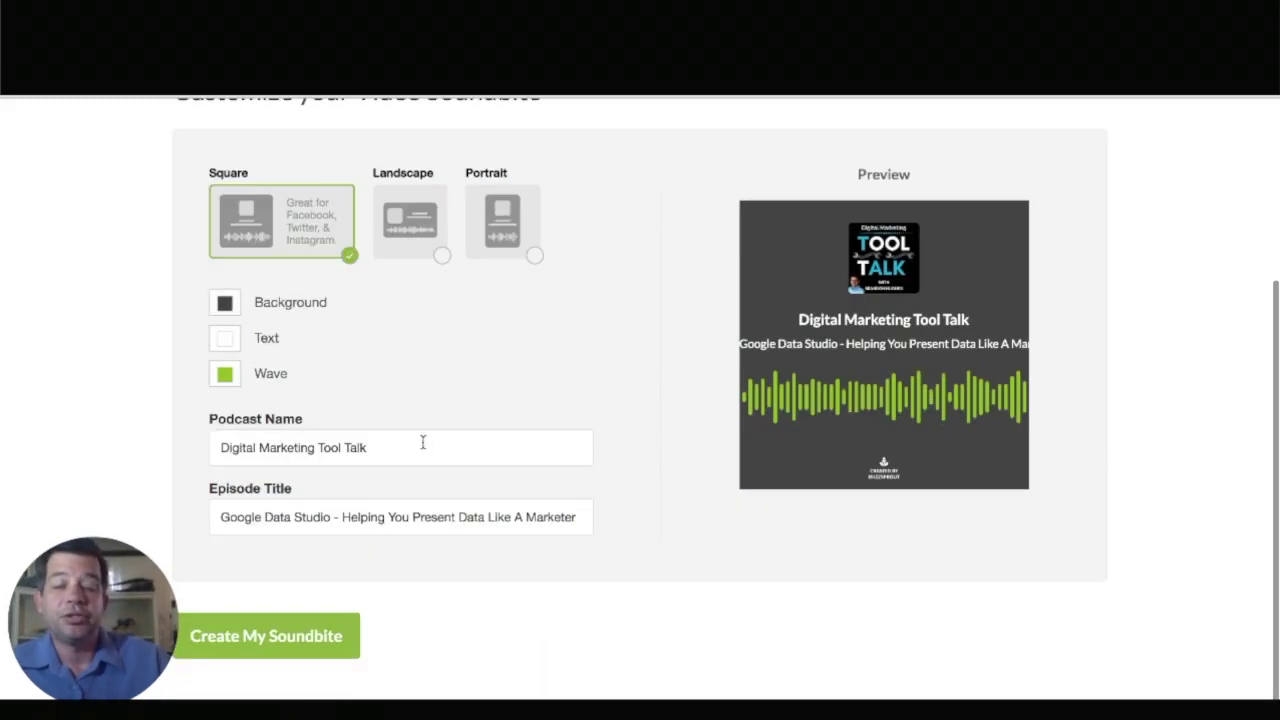
left_click(288, 641)
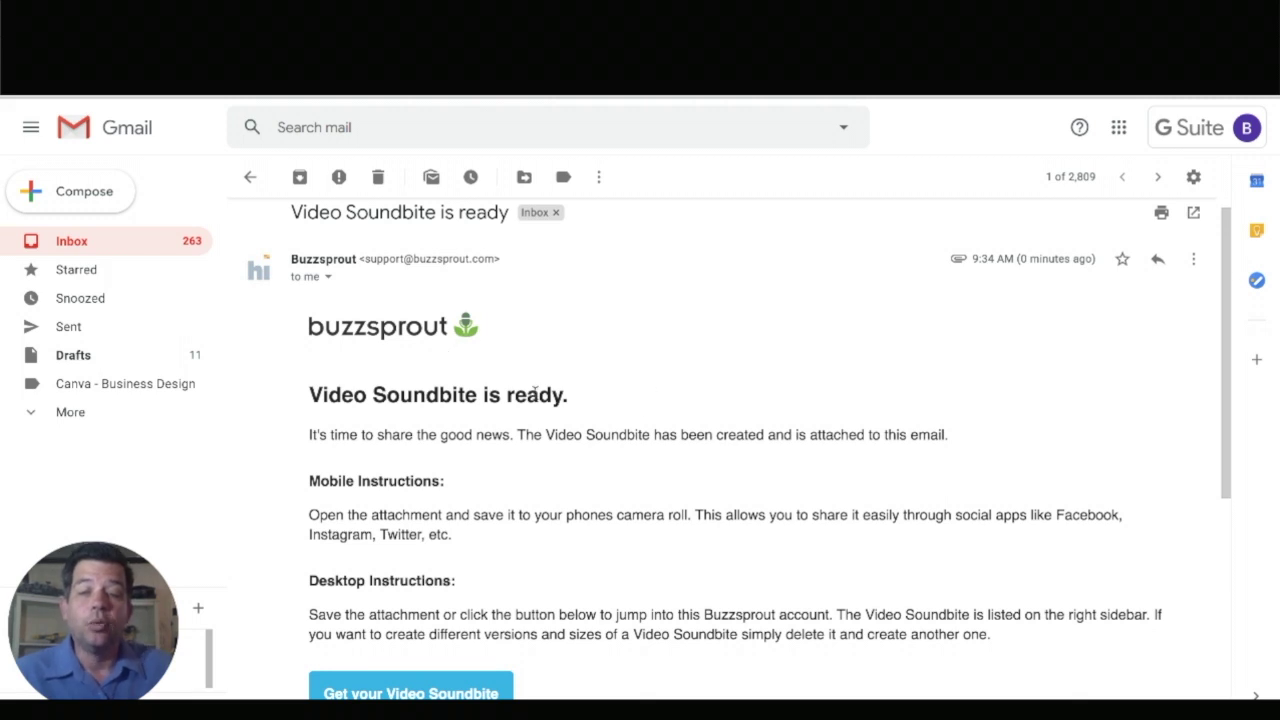
Step: Review the soundbite notification email in Gmail, and download the 0:30 square soundbite from the Buzzsprout episode page
scroll(665, 455, "down", 3)
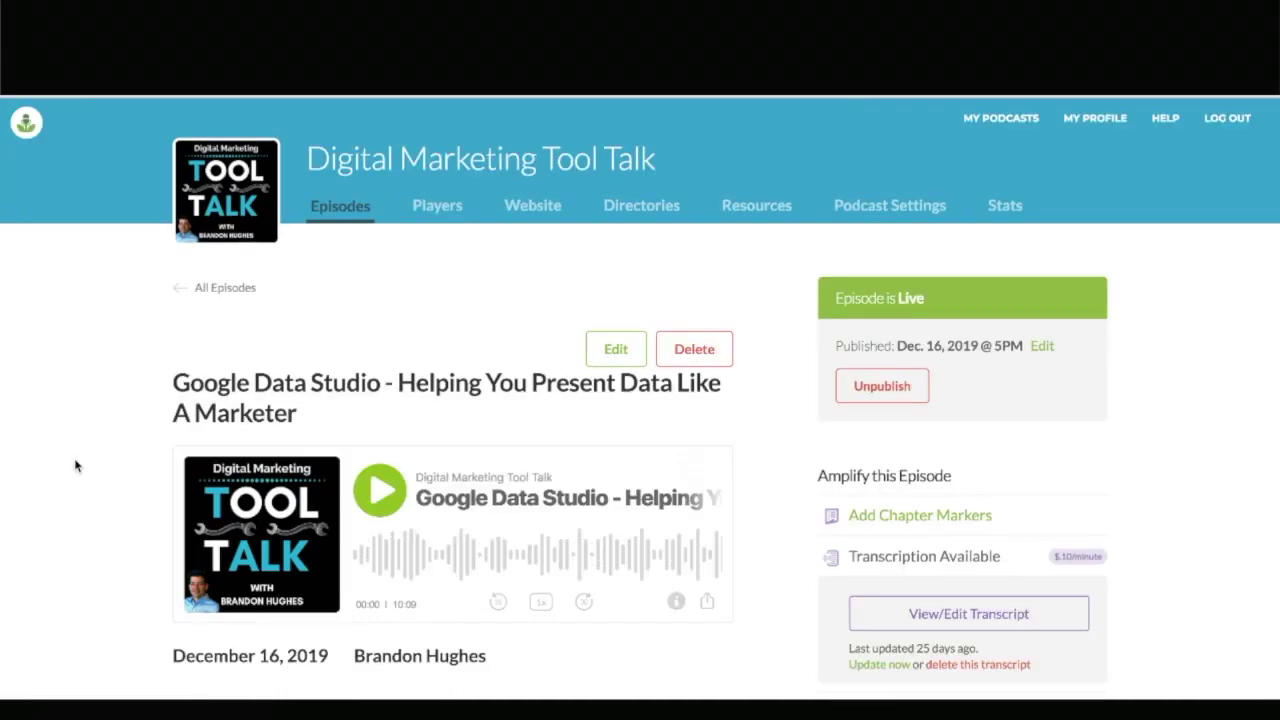
scroll(77, 463, "down", 3)
scroll(75, 465, "up", 1)
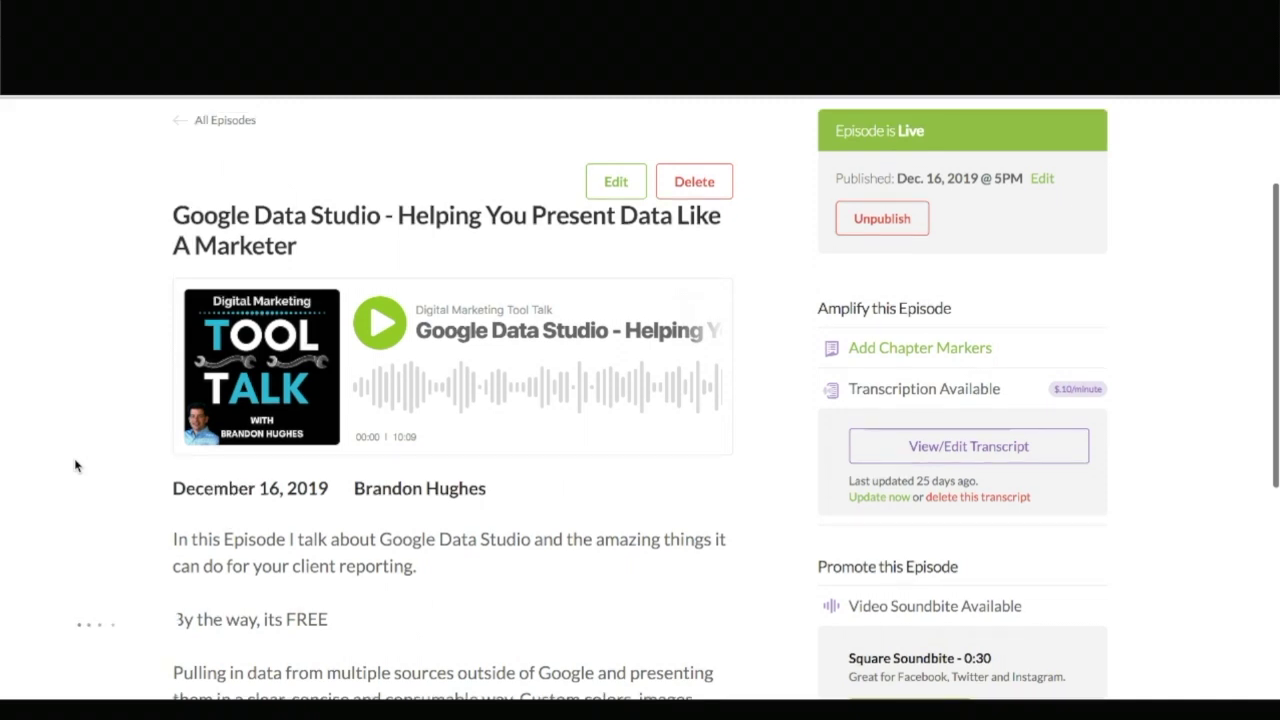
scroll(75, 465, "up", 1)
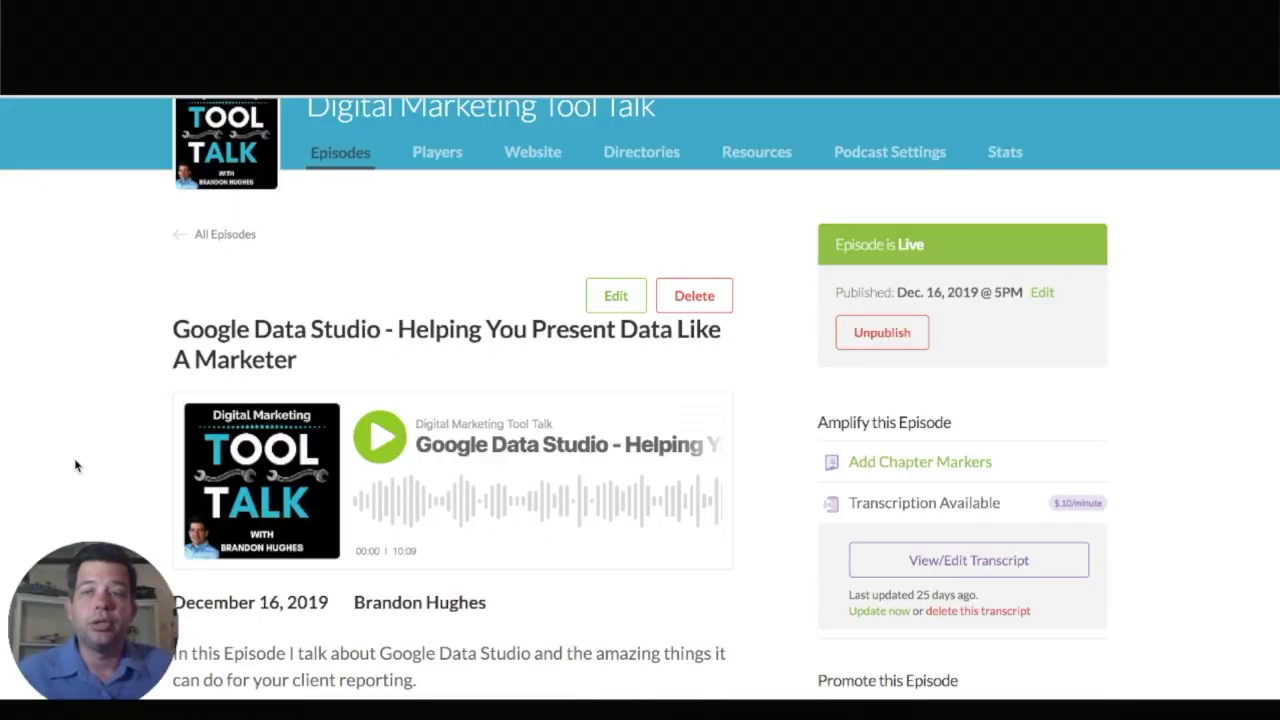
scroll(75, 465, "down", 3)
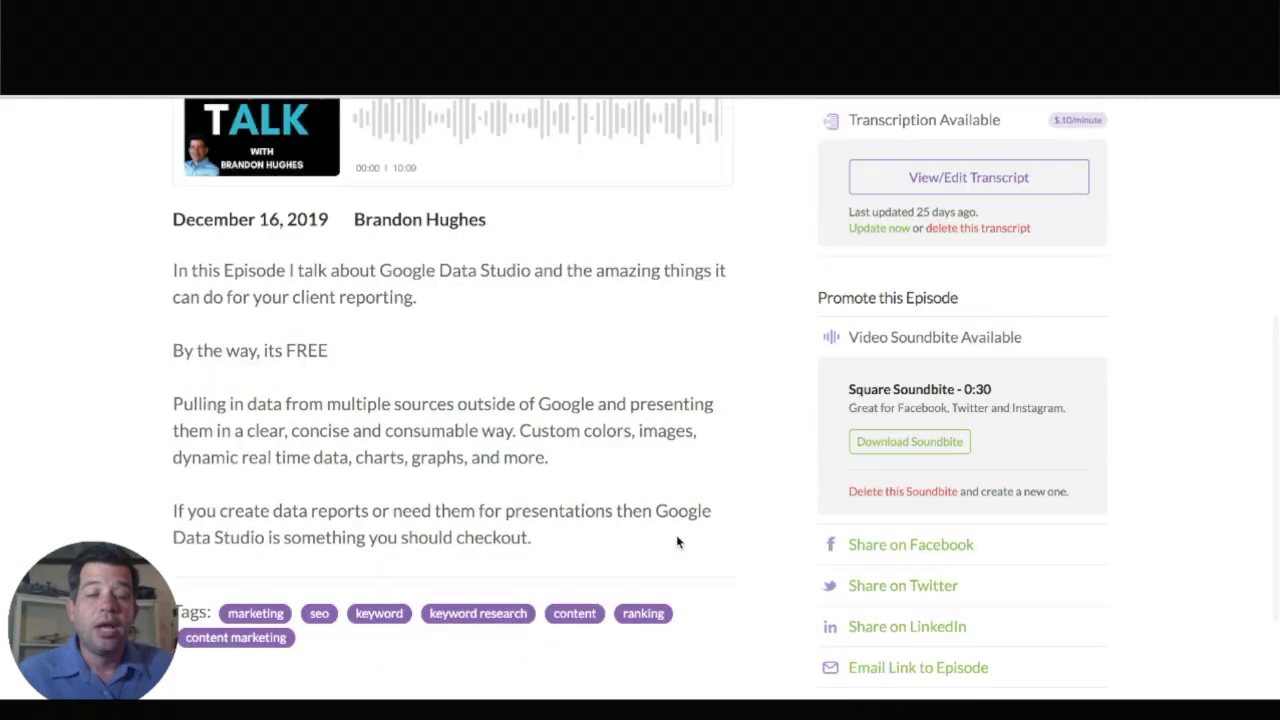
scroll(745, 560, "down", 1)
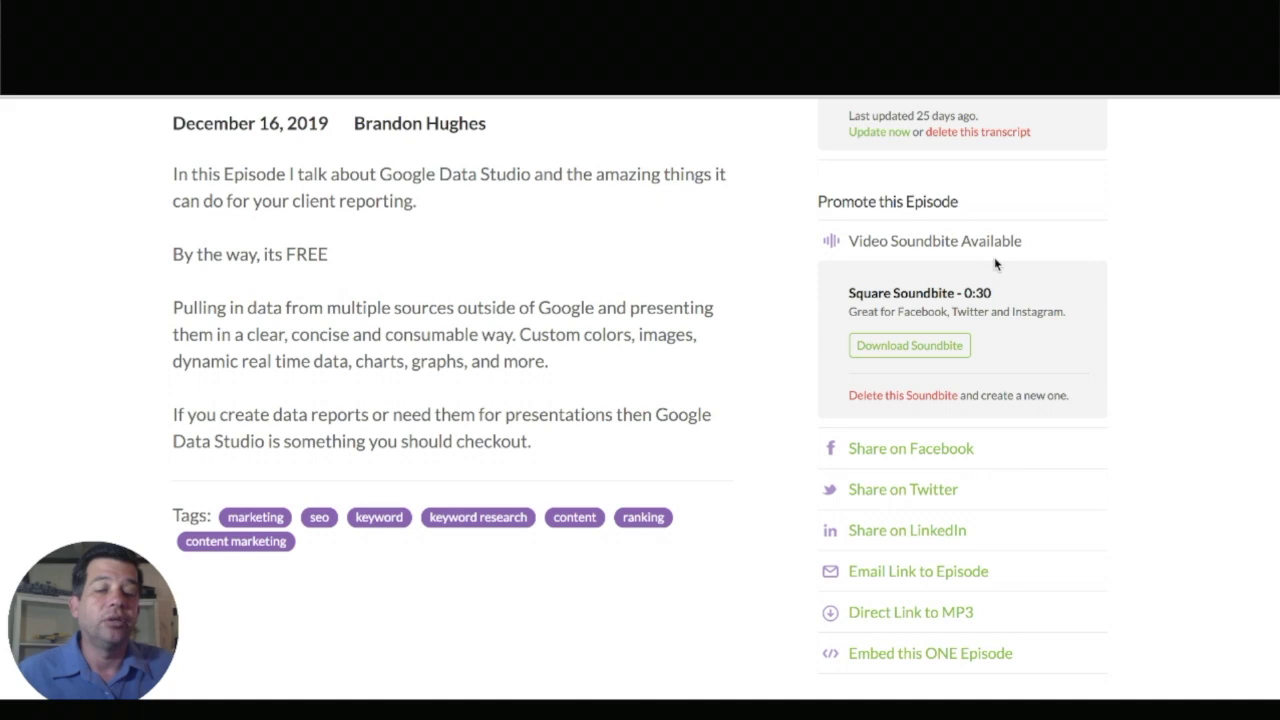
left_click(905, 352)
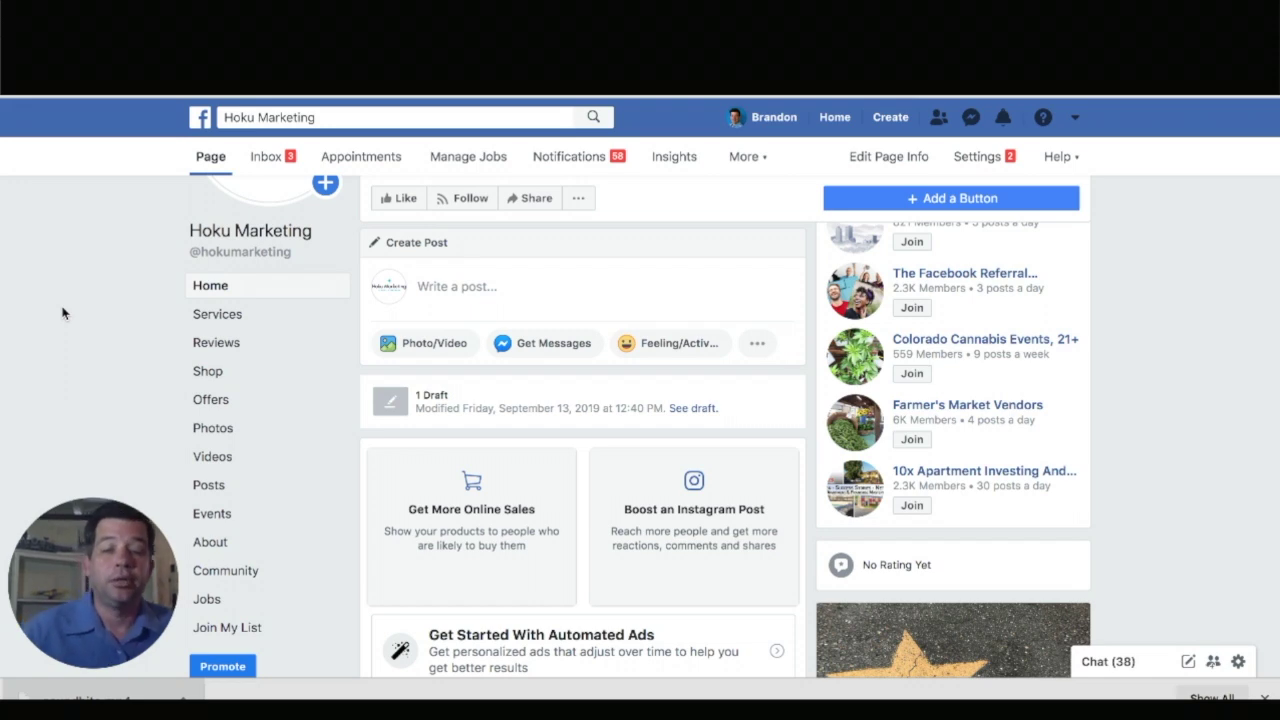
Step: Start a video post with the downloaded soundbite on the Hoku Marketing Facebook page
scroll(62, 313, "up", 2)
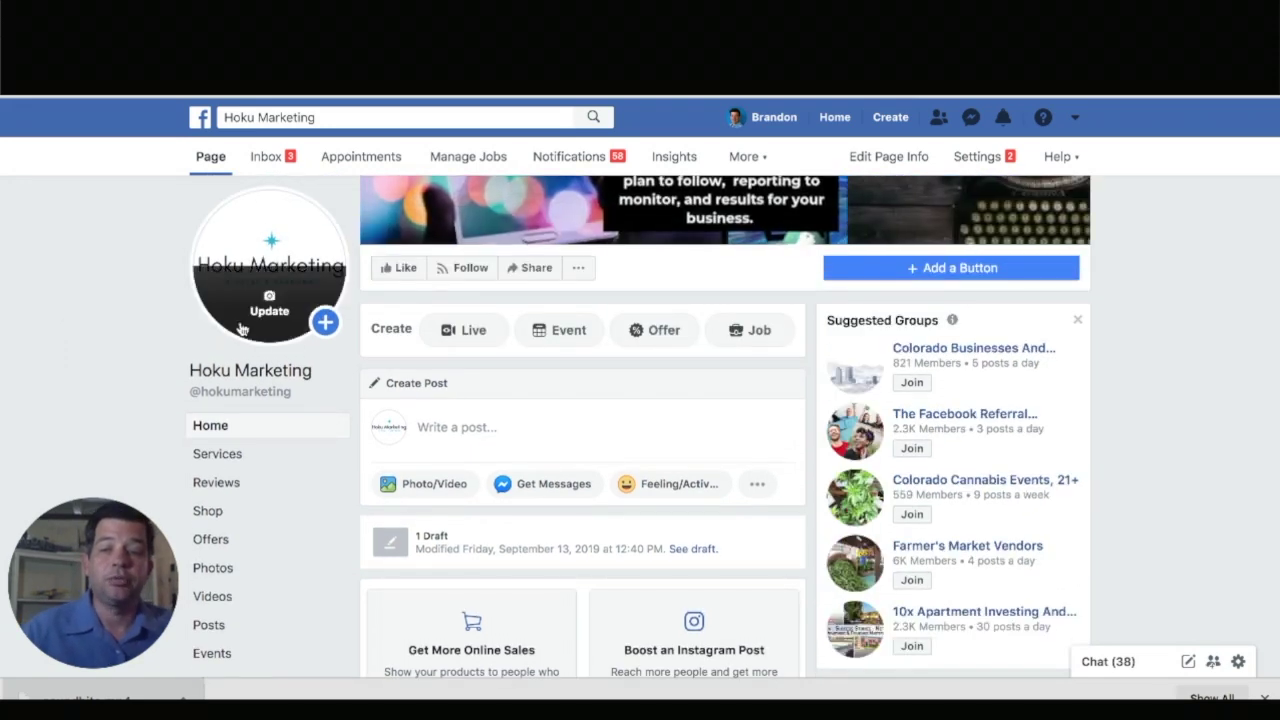
scroll(50, 375, "down", 1)
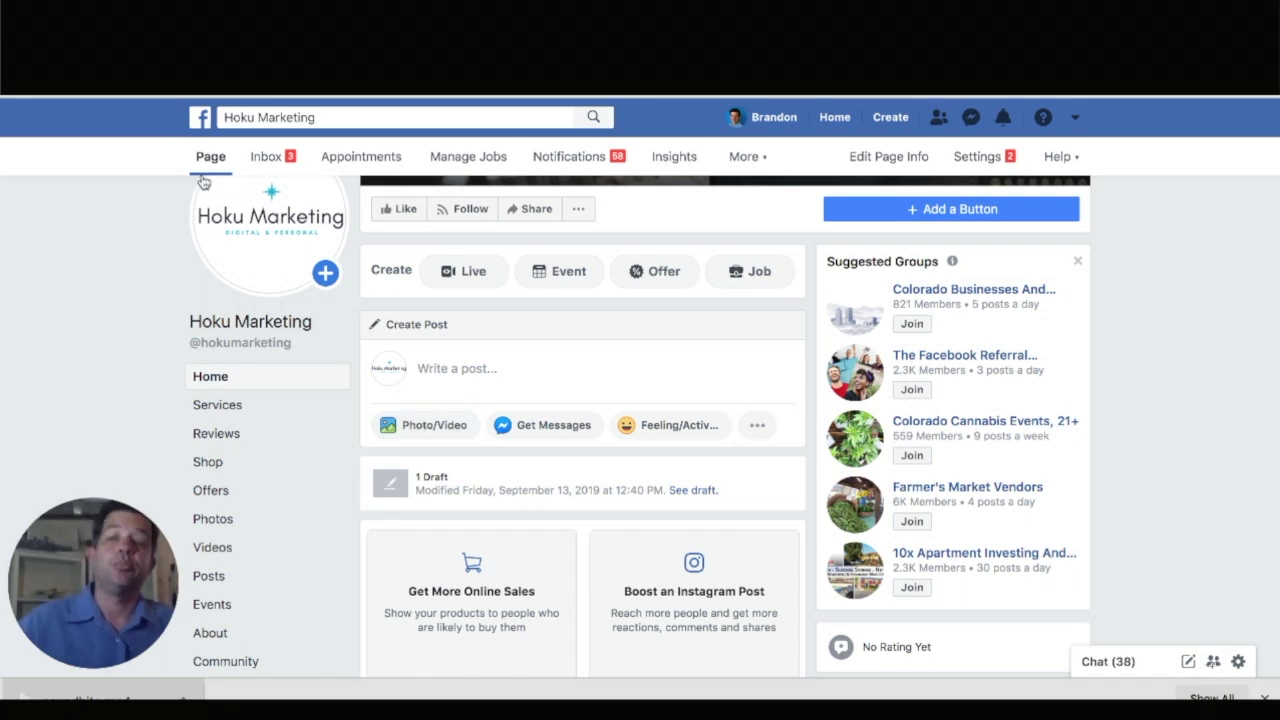
left_click(555, 391)
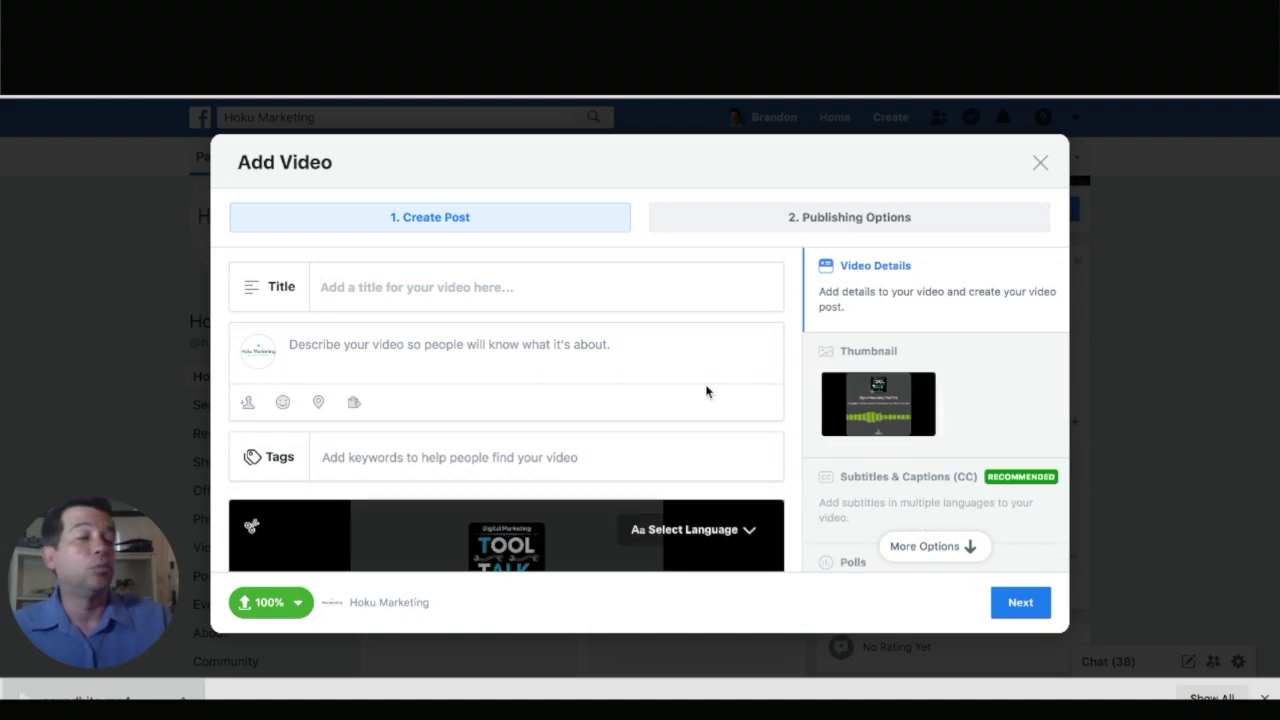
Step: Title the video post "Google Data Studio"
scroll(706, 390, "down", 1)
scroll(706, 390, "up", 1)
left_click(457, 291)
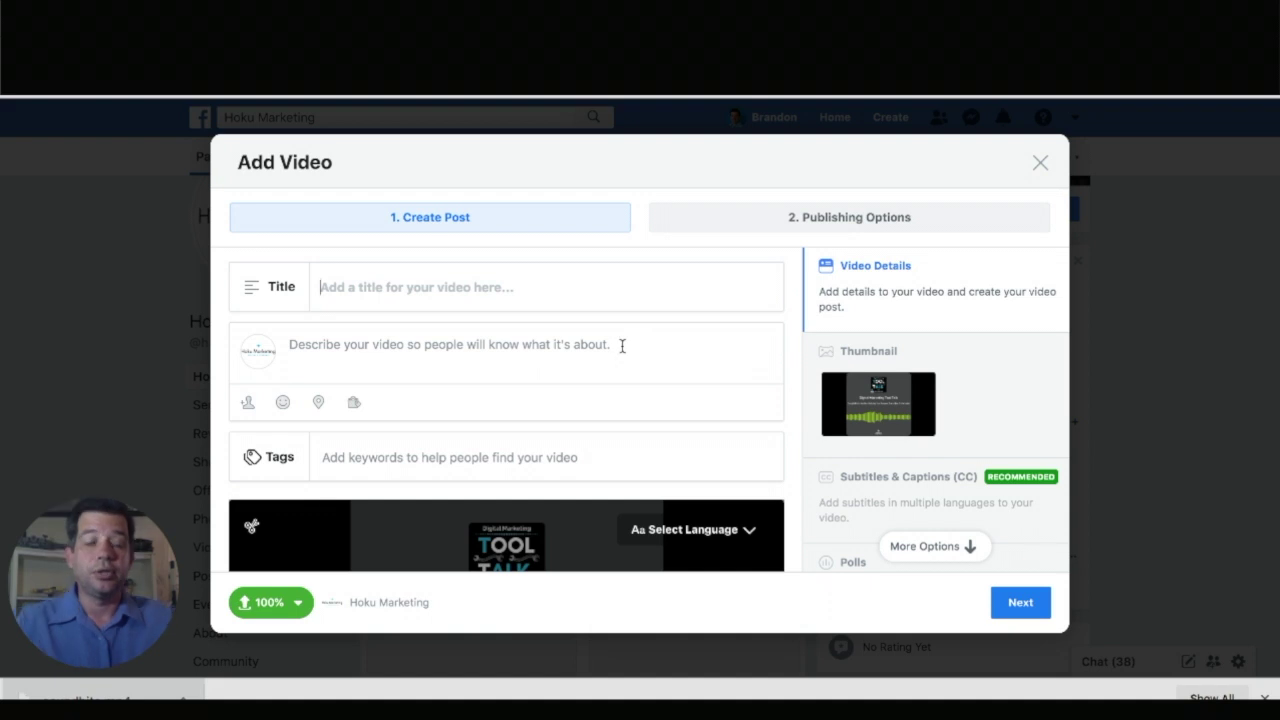
scroll(635, 476, "down", 1)
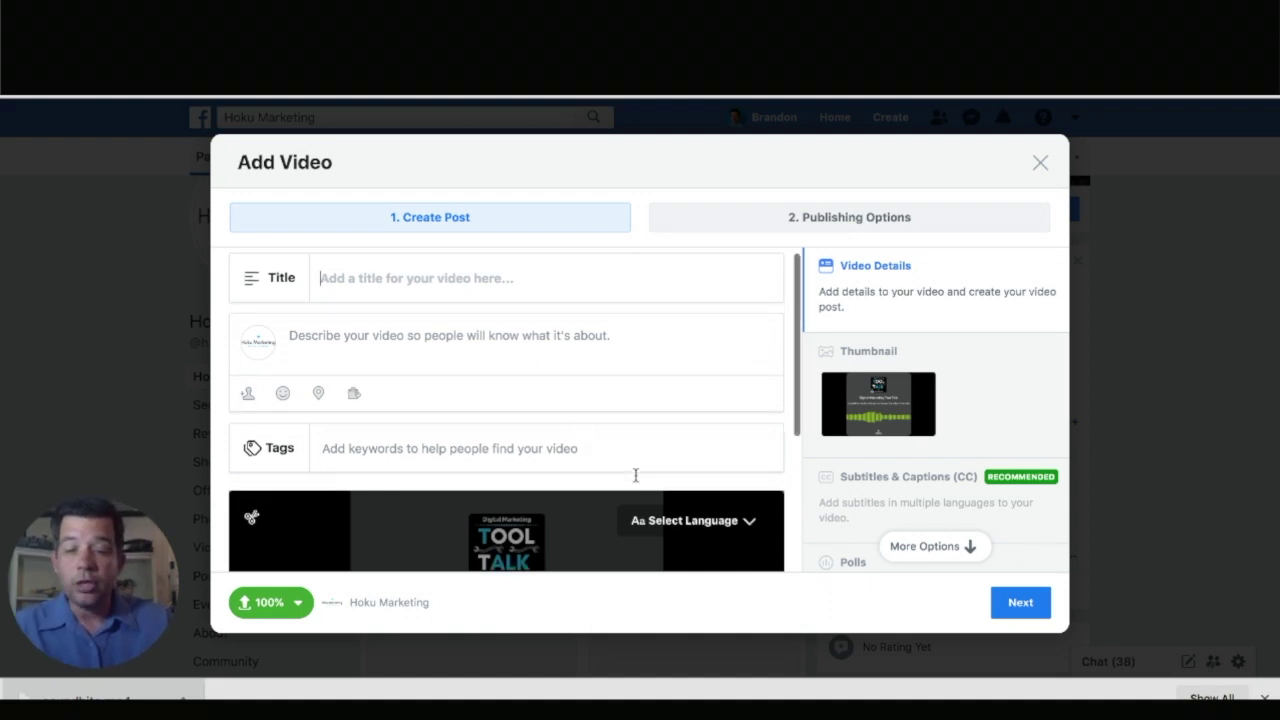
scroll(635, 476, "down", 3)
scroll(635, 478, "up", 3)
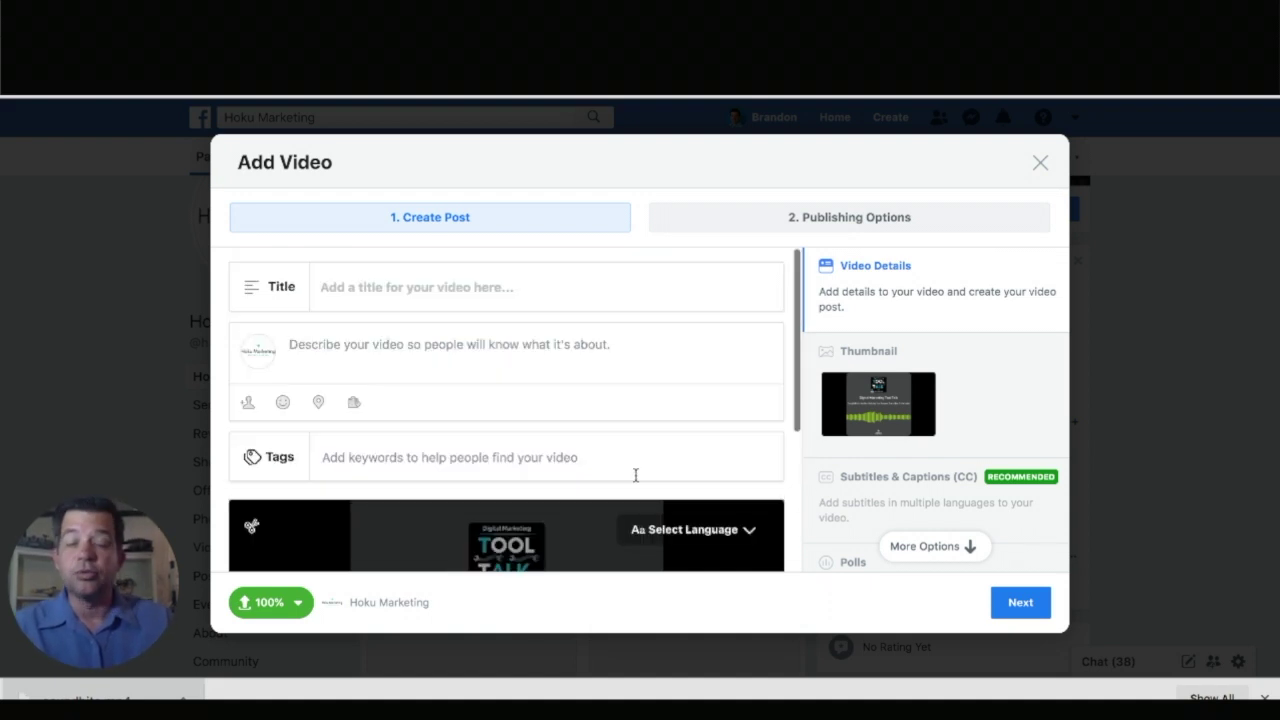
type("Googl")
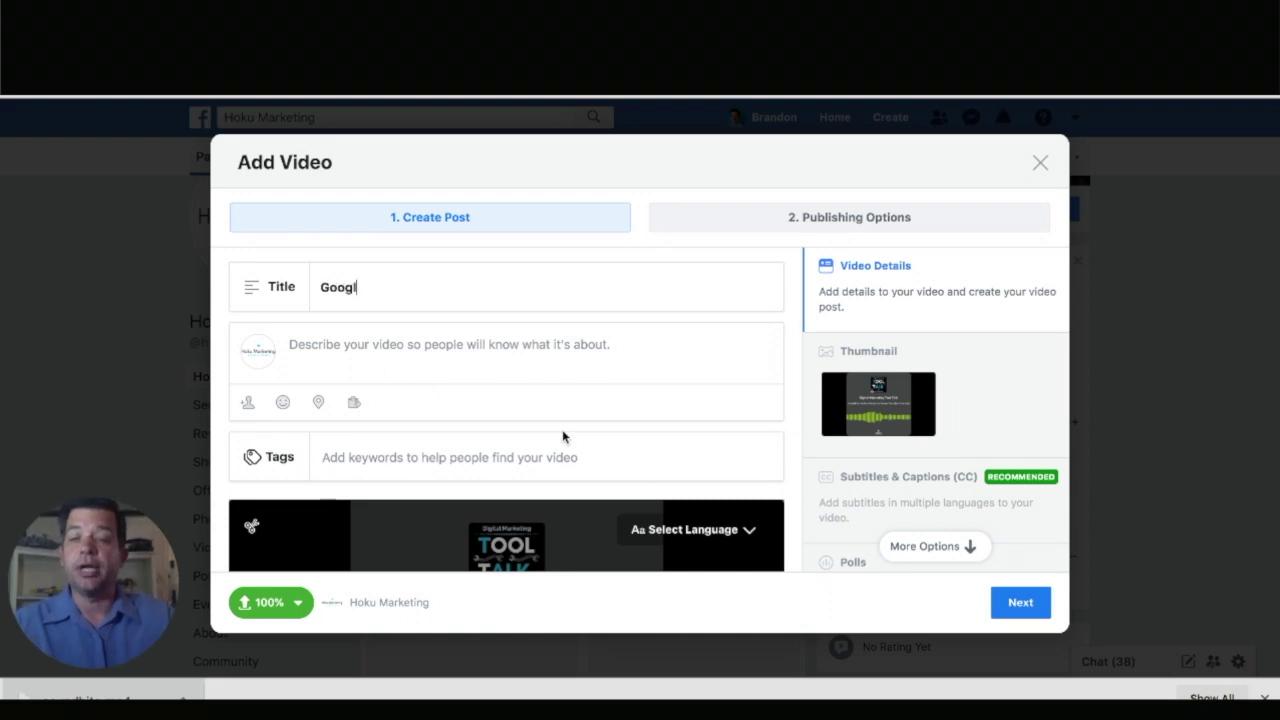
type("e Data Studio")
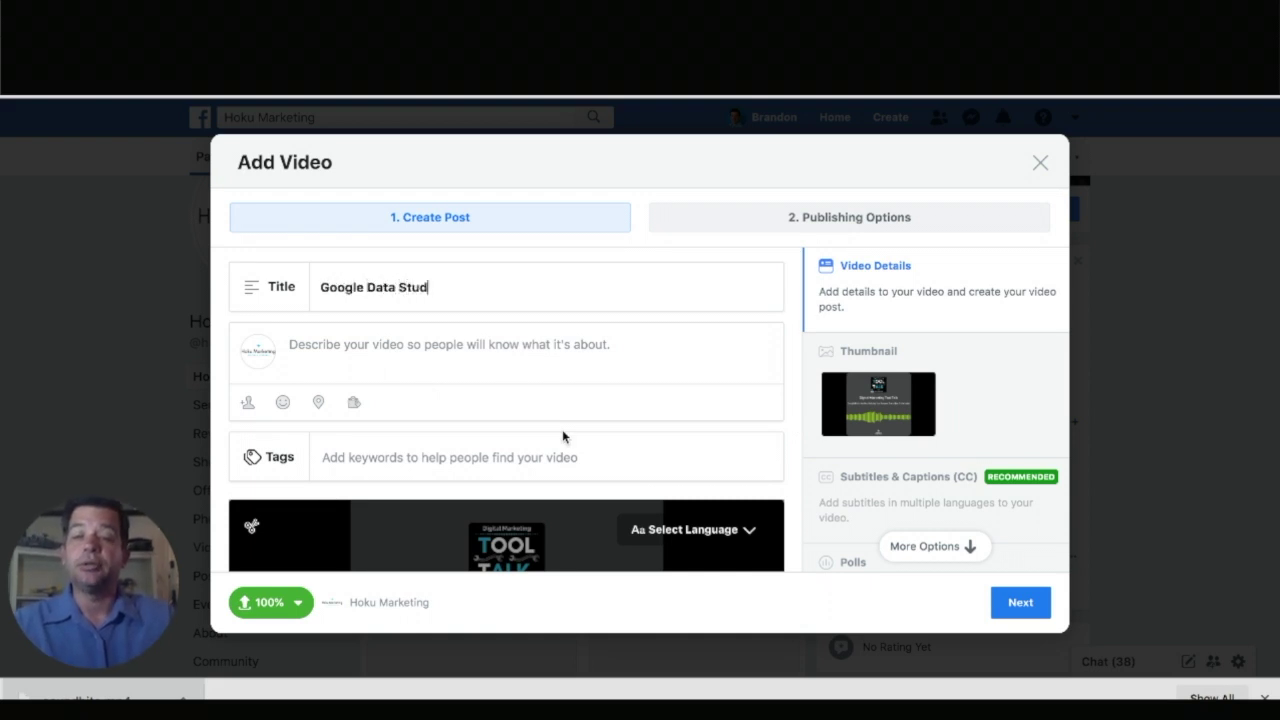
Step: Describe the video post with the text "This is our latest podcast about Google Data Studio"
left_click(356, 342)
type("This")
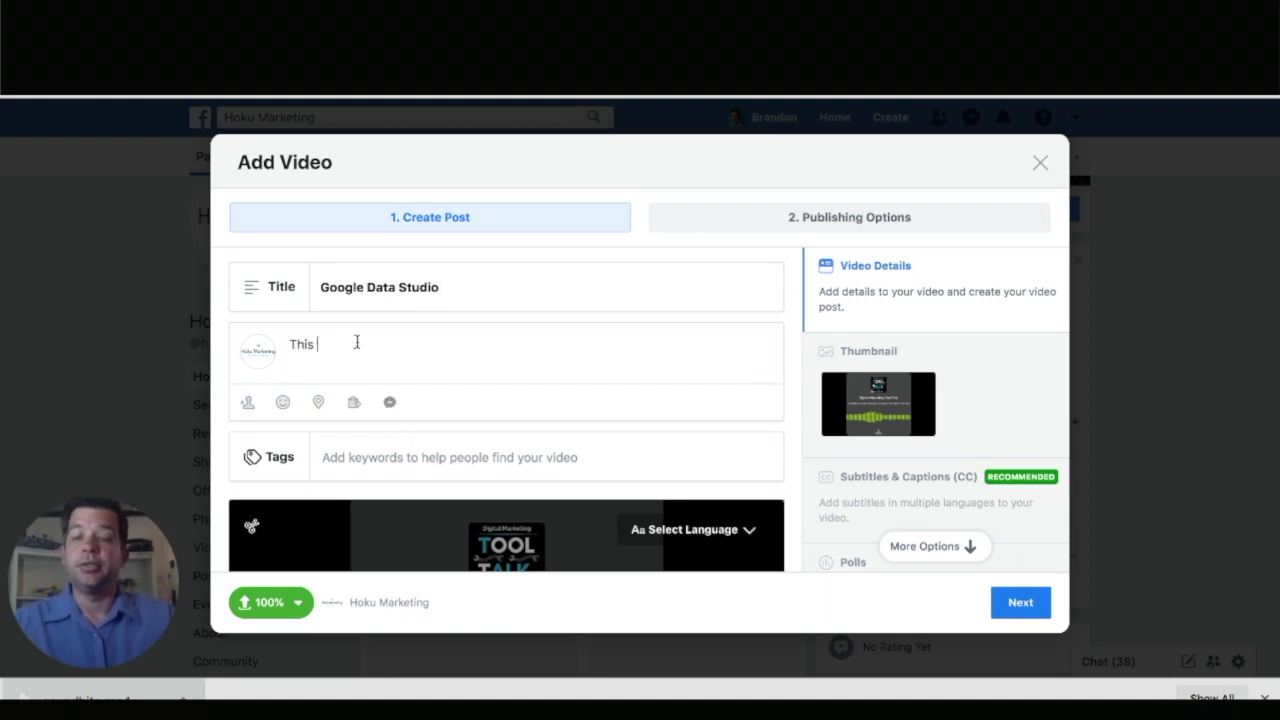
type(" is our")
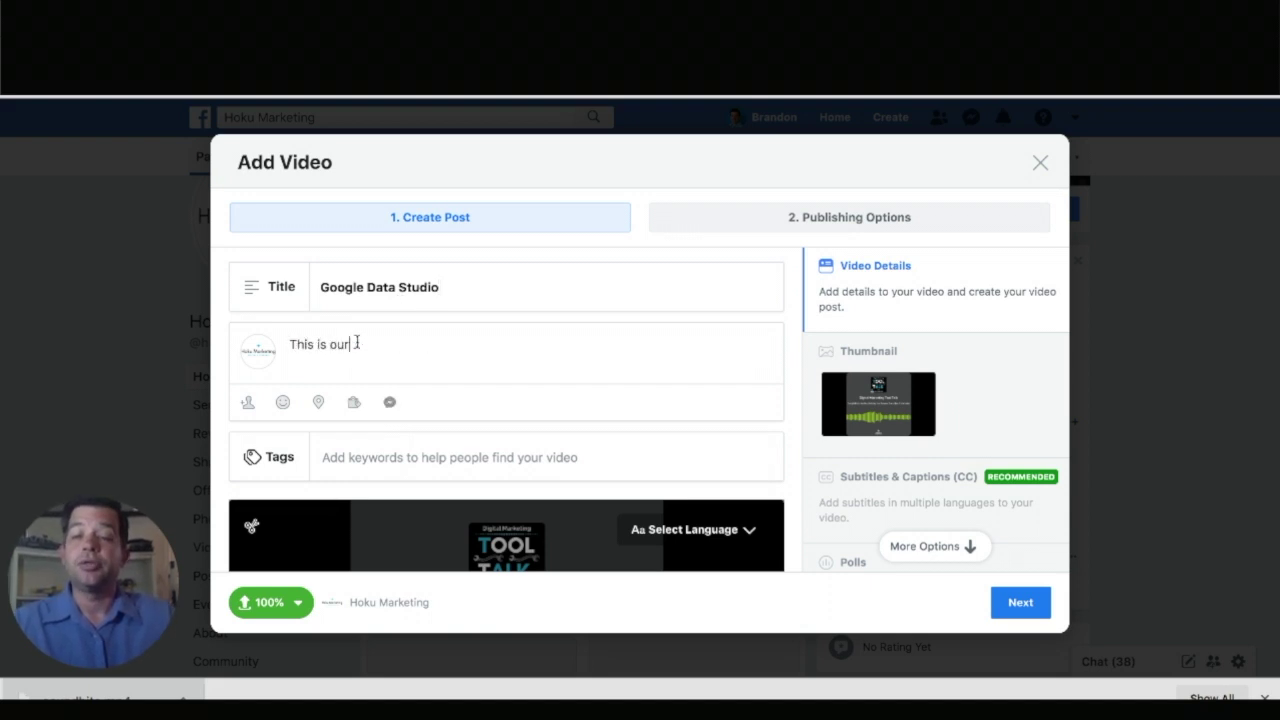
type(" latest podc")
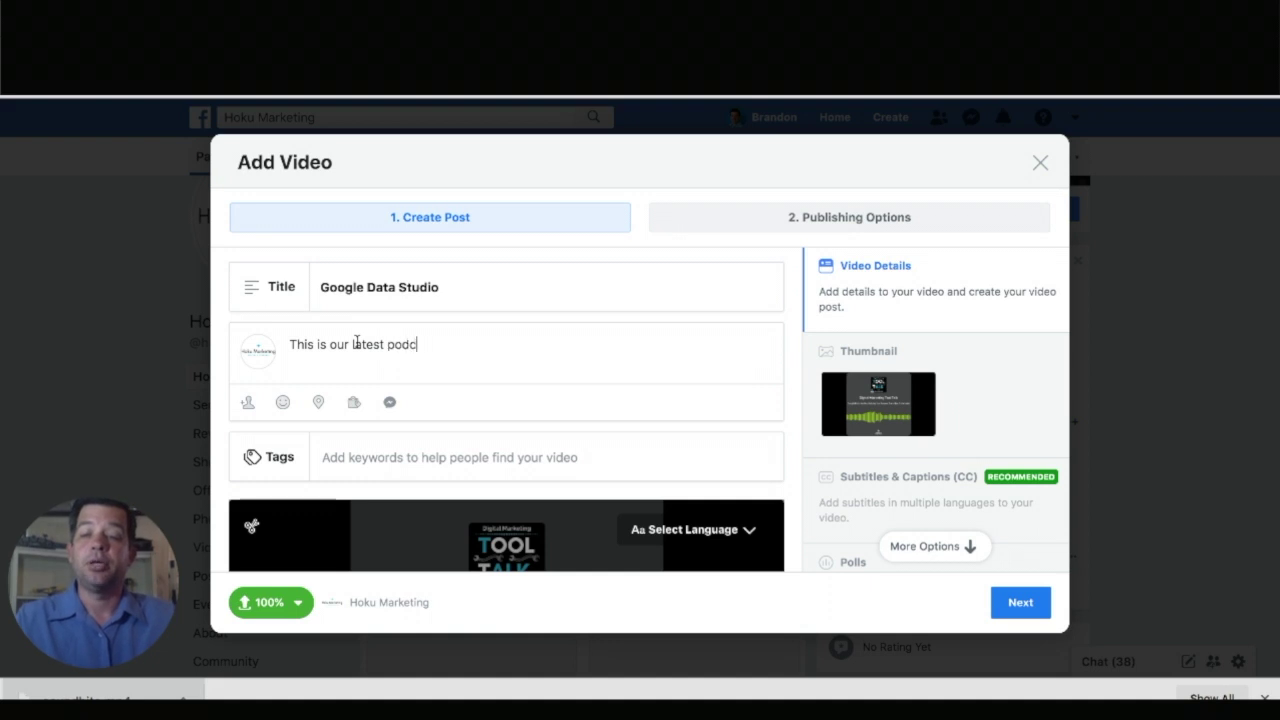
type("ast ")
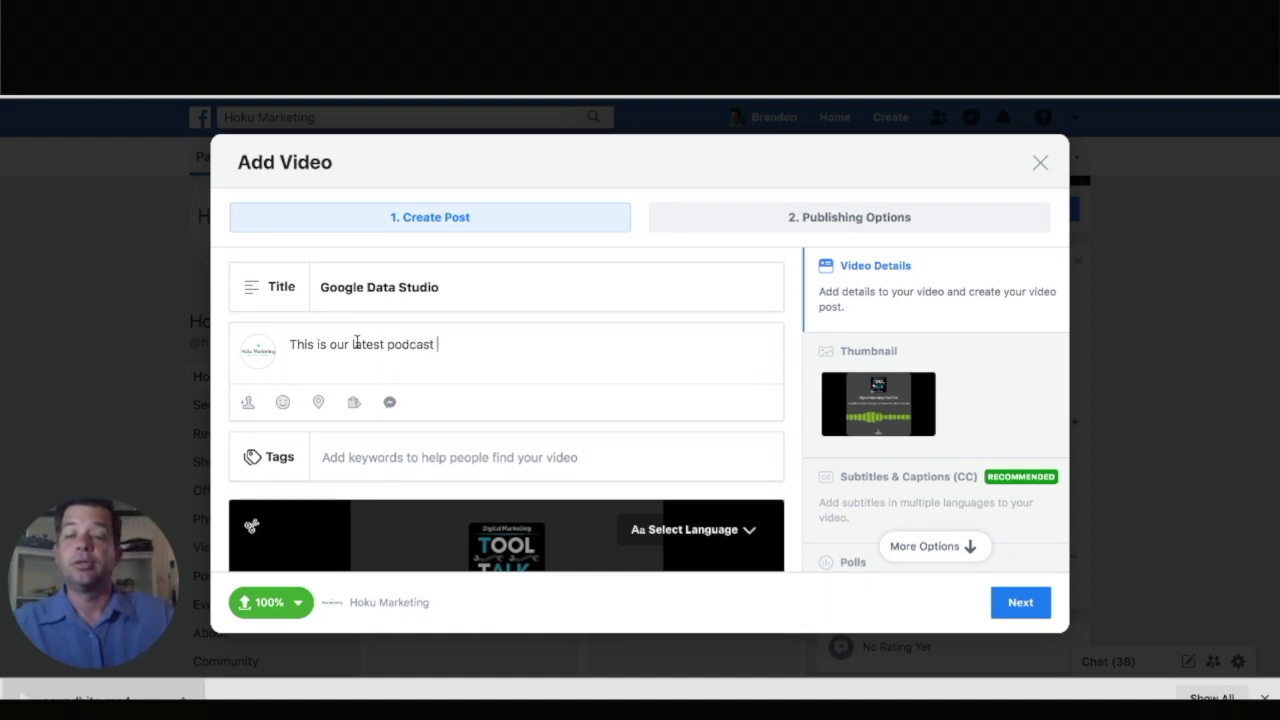
type("about Google Data")
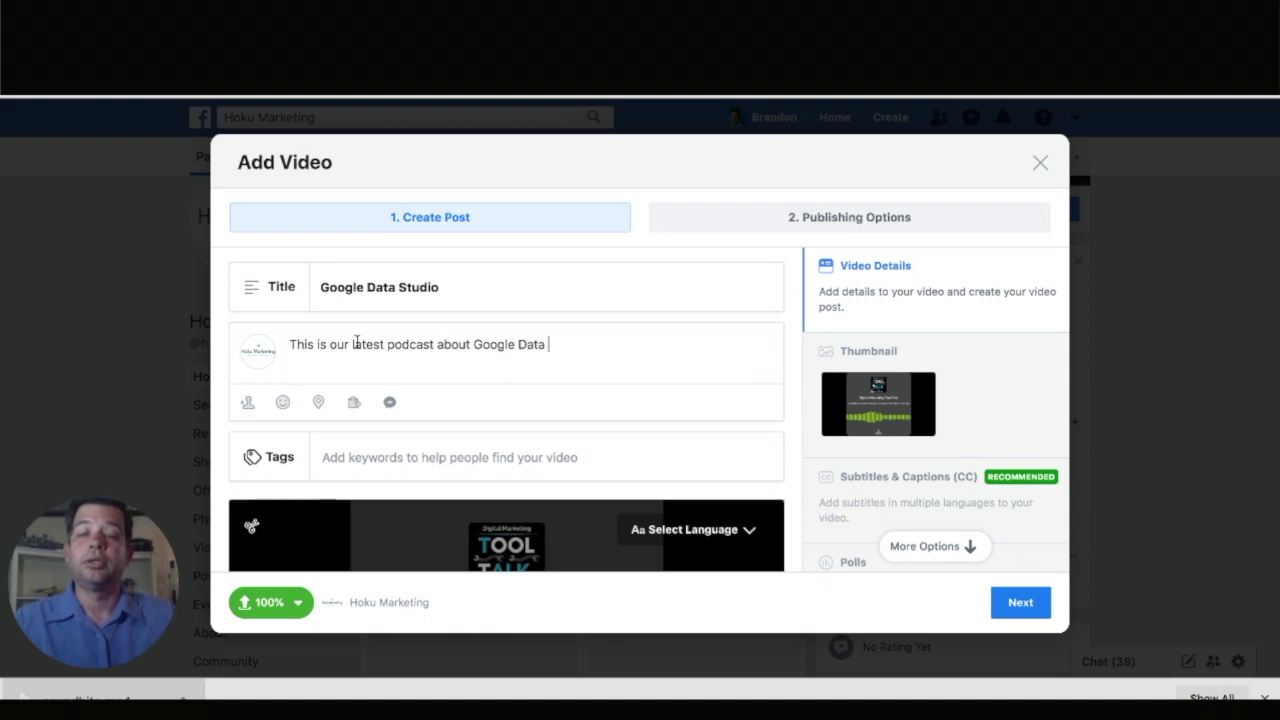
type(" Studio")
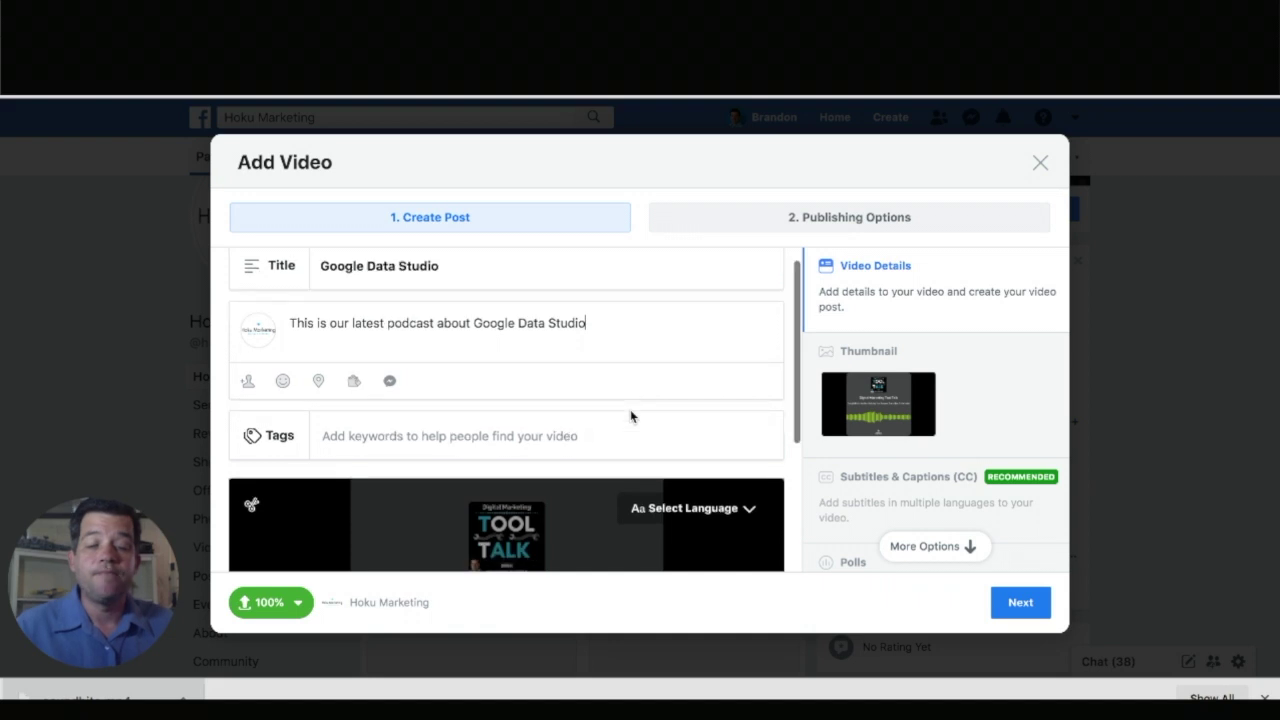
Step: Add autogenerated English captions to the video through the Subtitles & Captions options
scroll(630, 418, "down", 2)
scroll(656, 381, "down", 2)
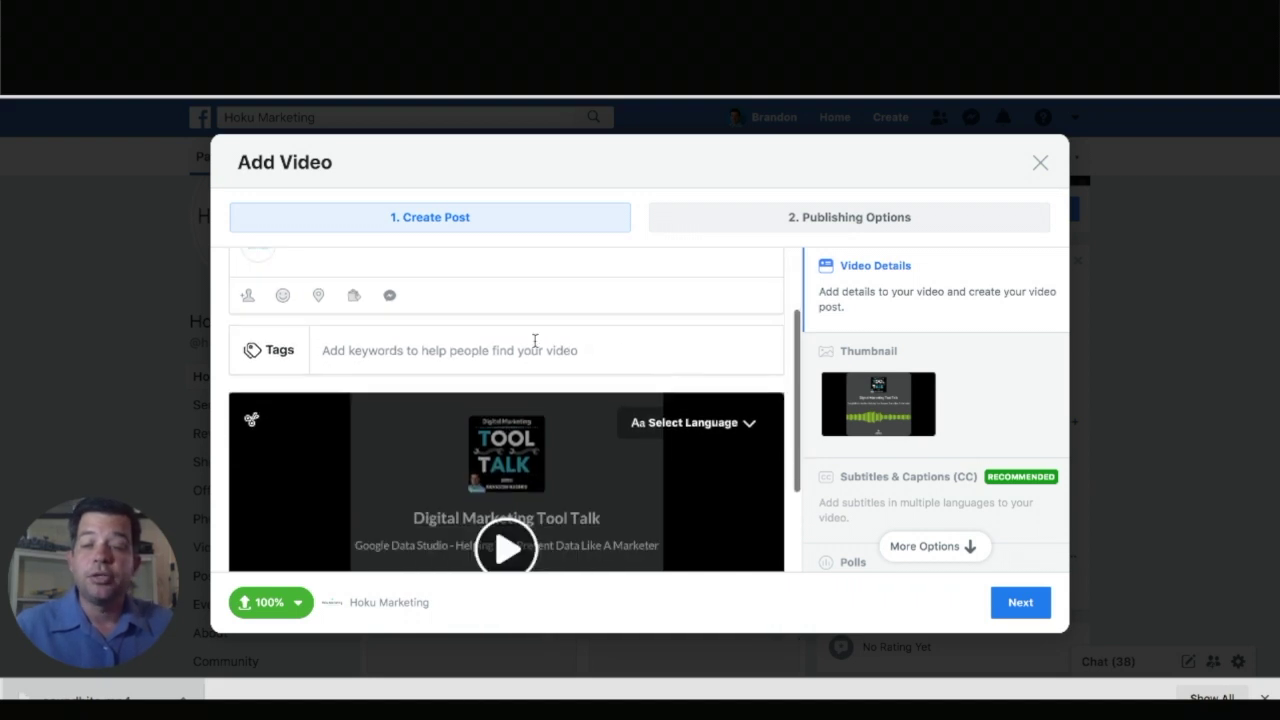
scroll(414, 351, "down", 3)
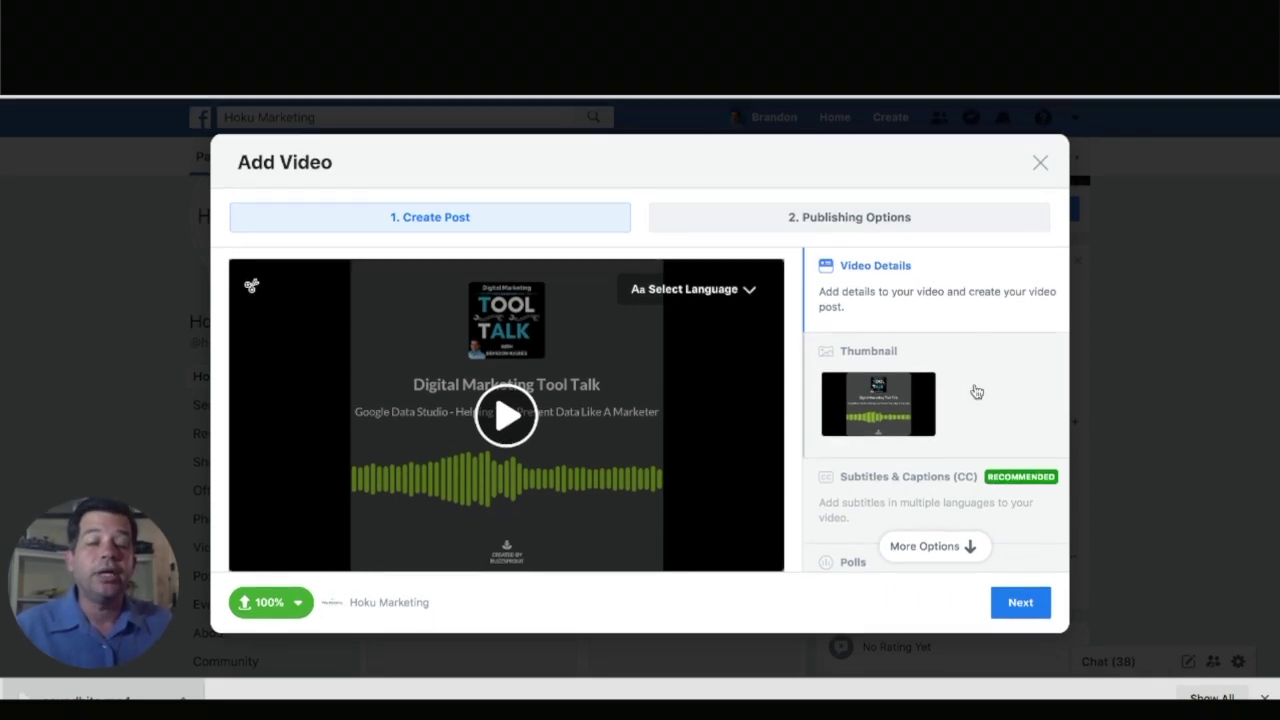
scroll(974, 385, "down", 3)
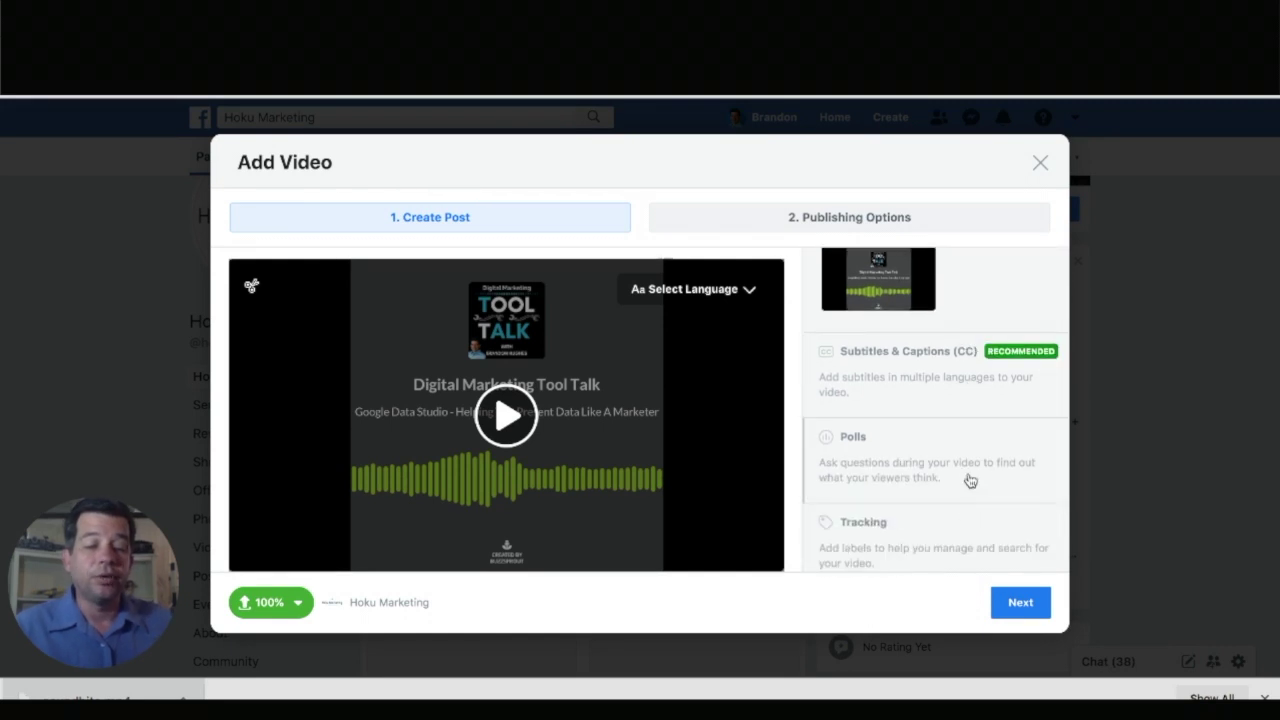
scroll(966, 480, "up", 2)
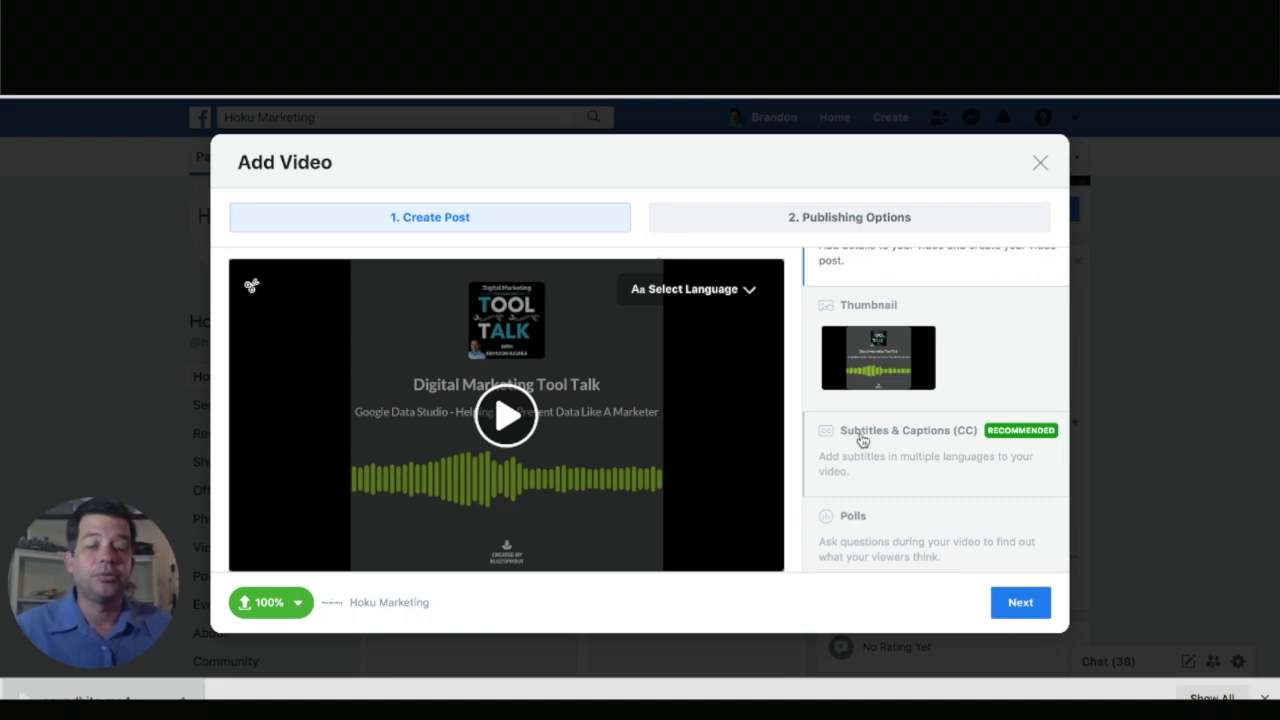
left_click(862, 441)
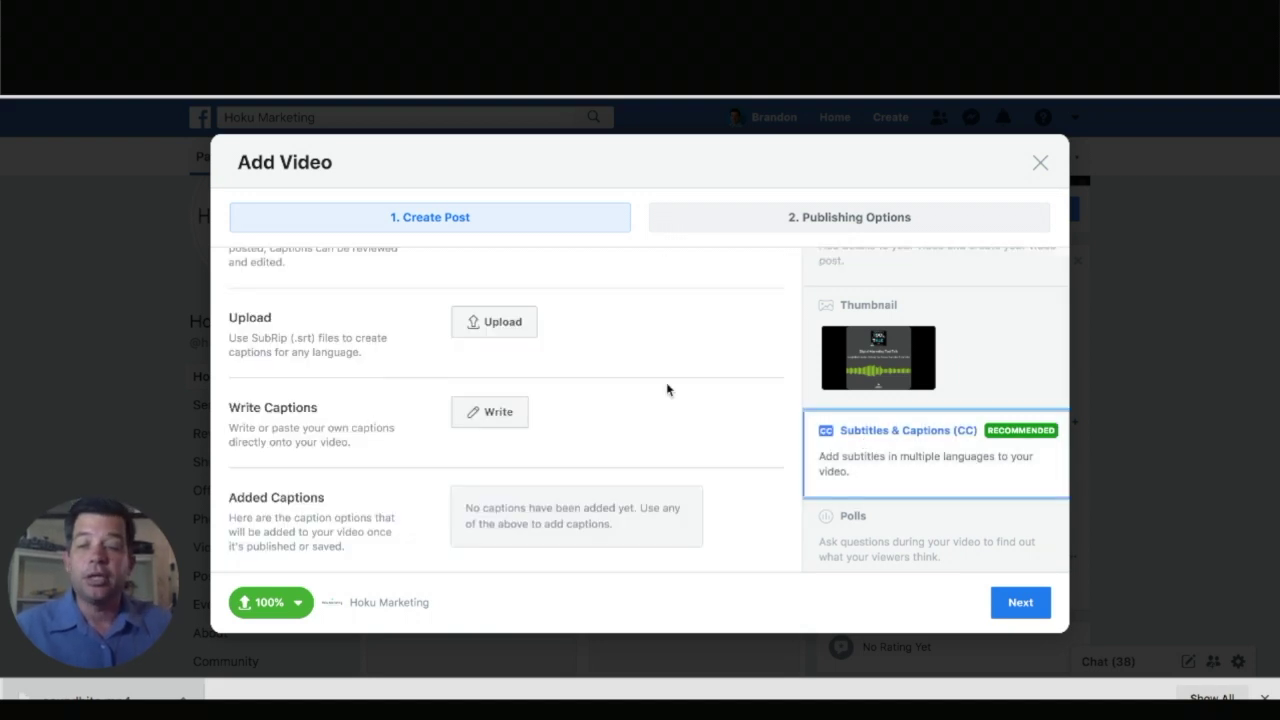
scroll(563, 330, "up", 3)
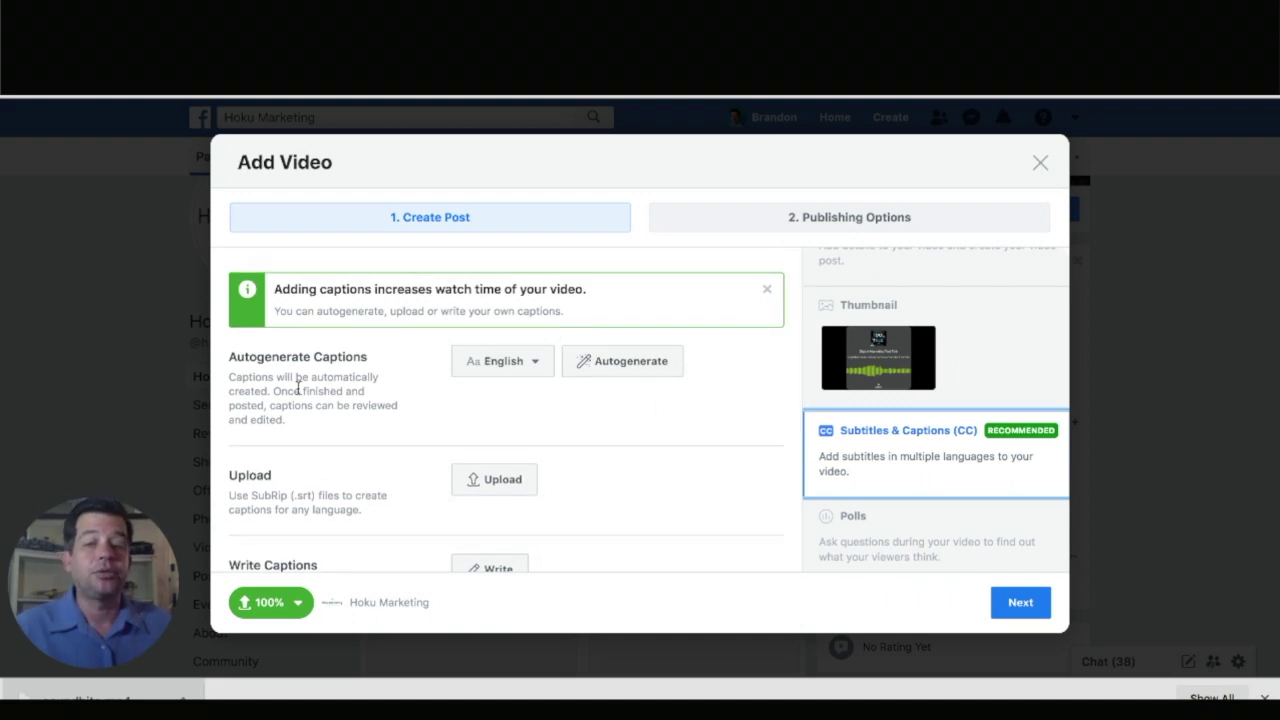
scroll(404, 438, "down", 1)
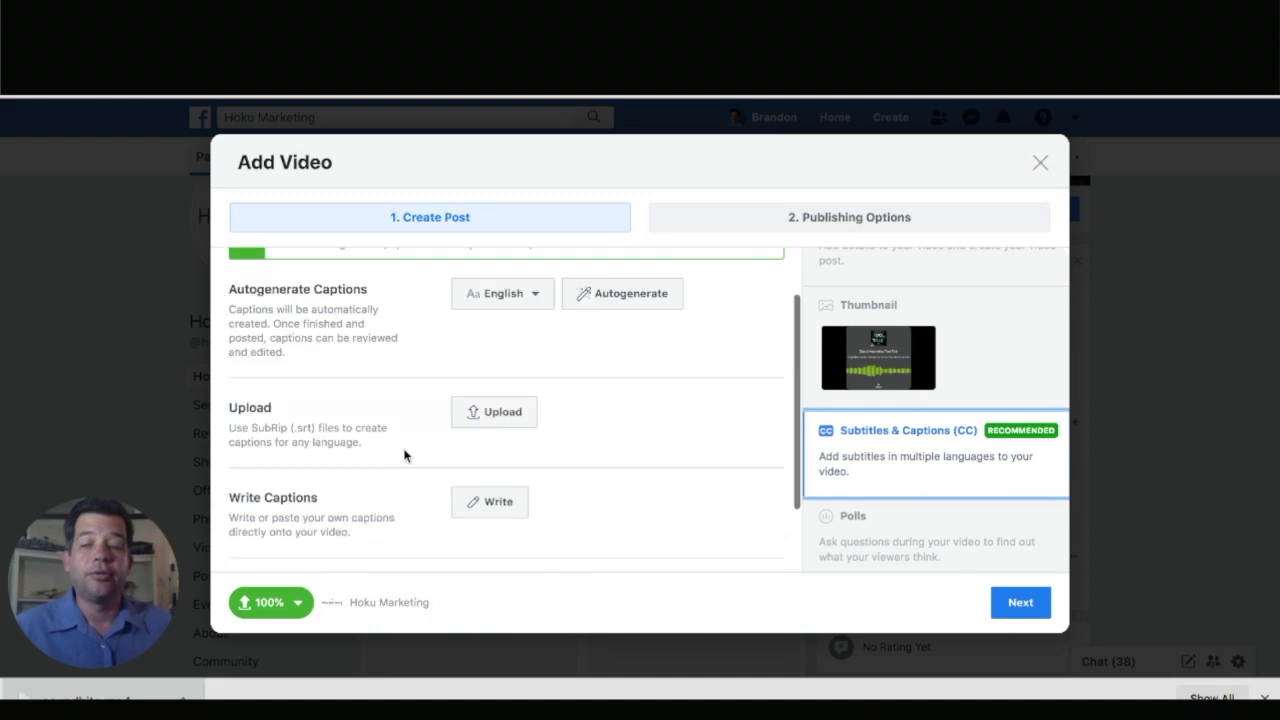
scroll(404, 456, "down", 2)
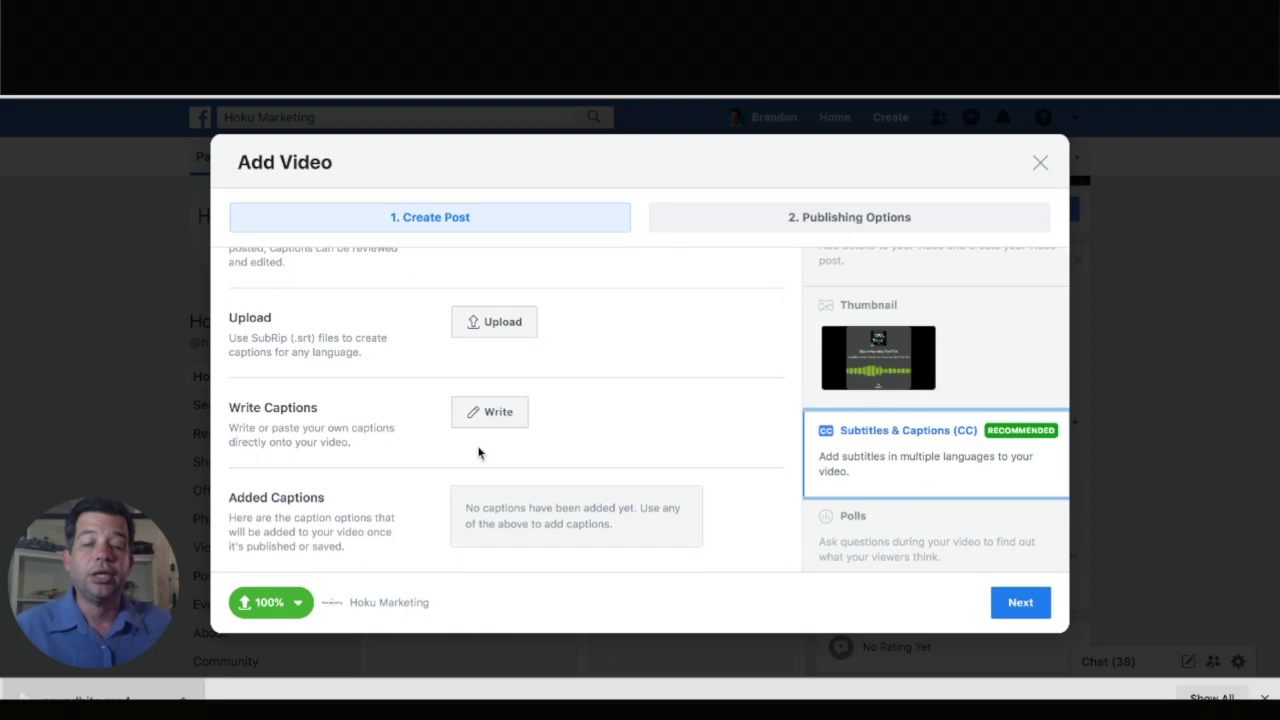
scroll(478, 452, "up", 3)
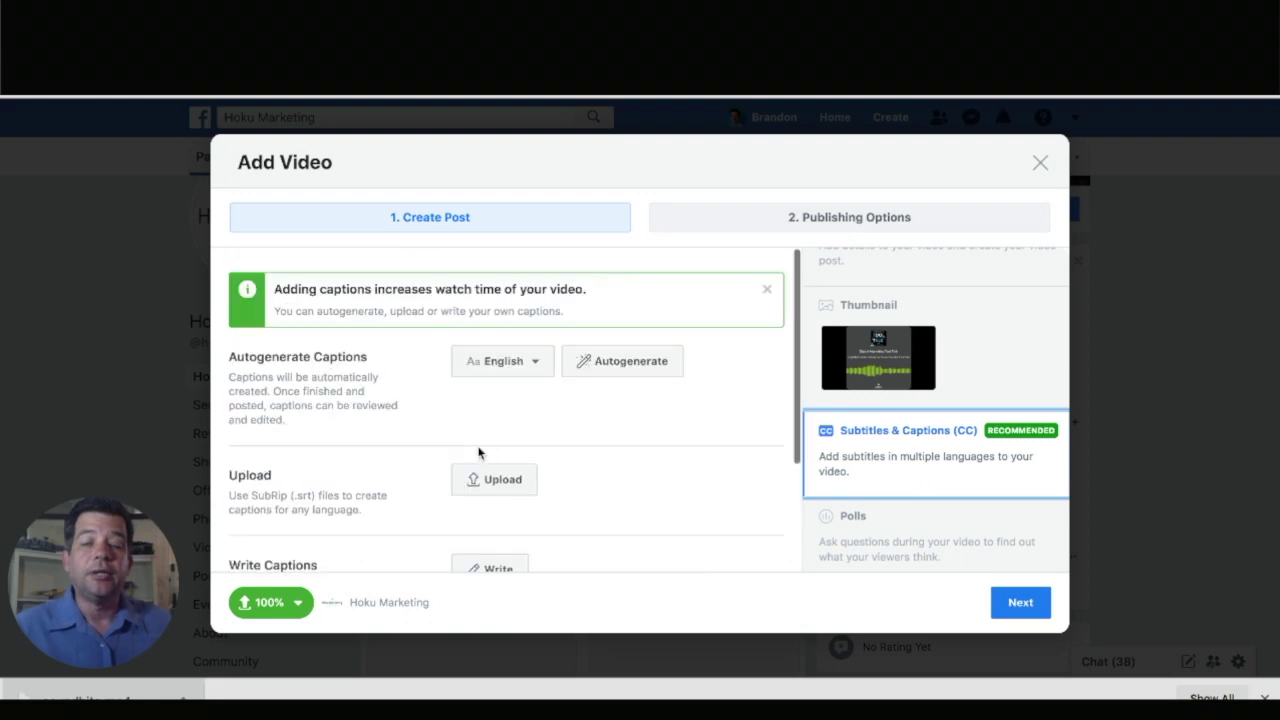
left_click(620, 366)
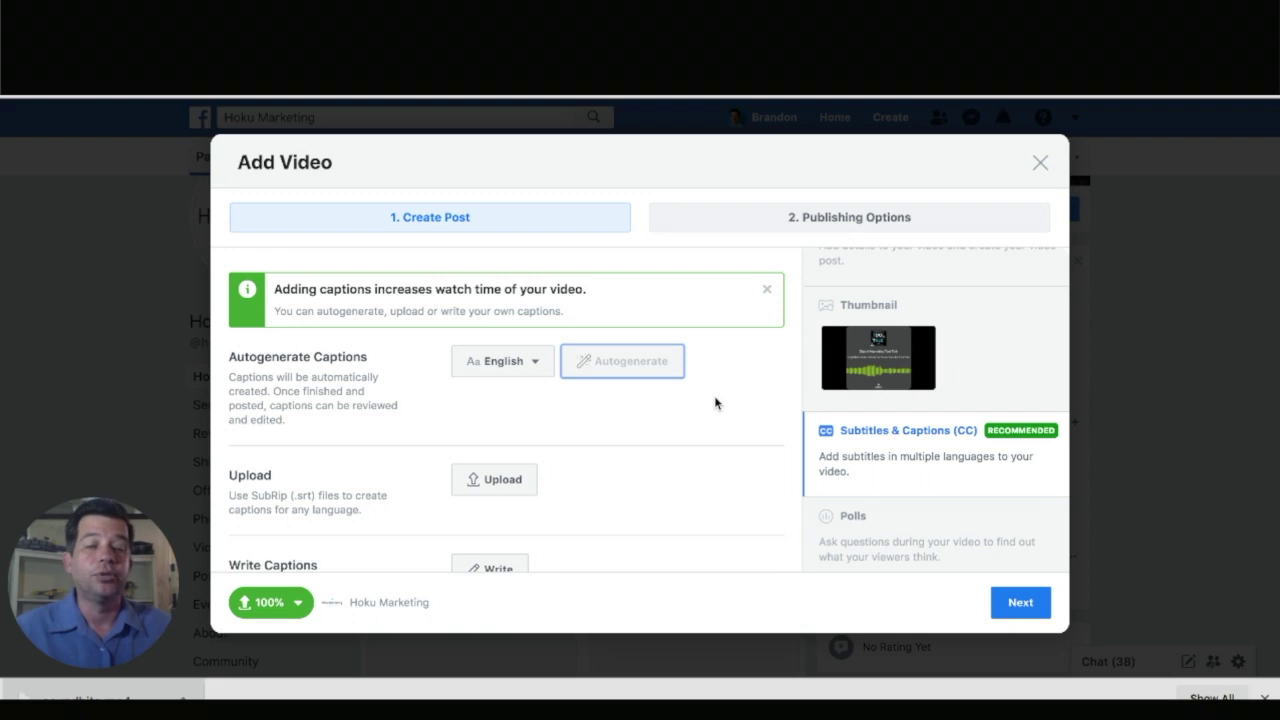
scroll(714, 403, "down", 3)
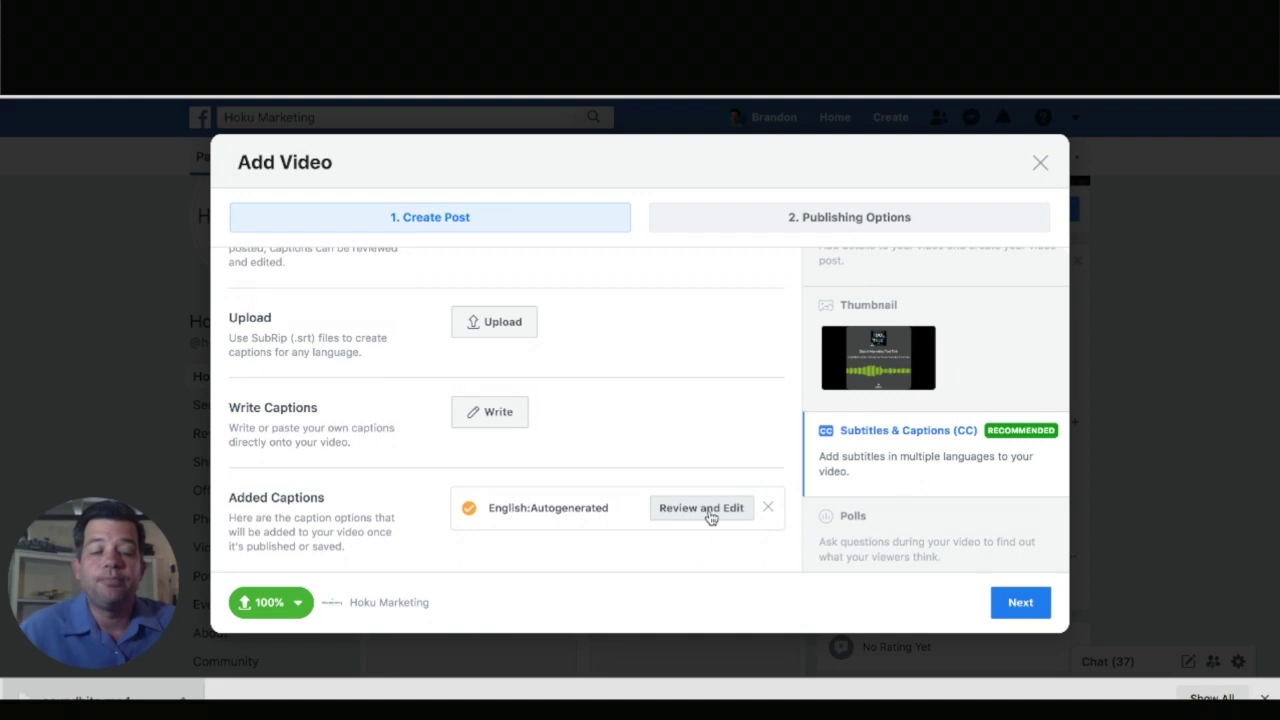
Step: Publish the video post immediately with the default publishing options, and dismiss the processing notice
left_click(1020, 604)
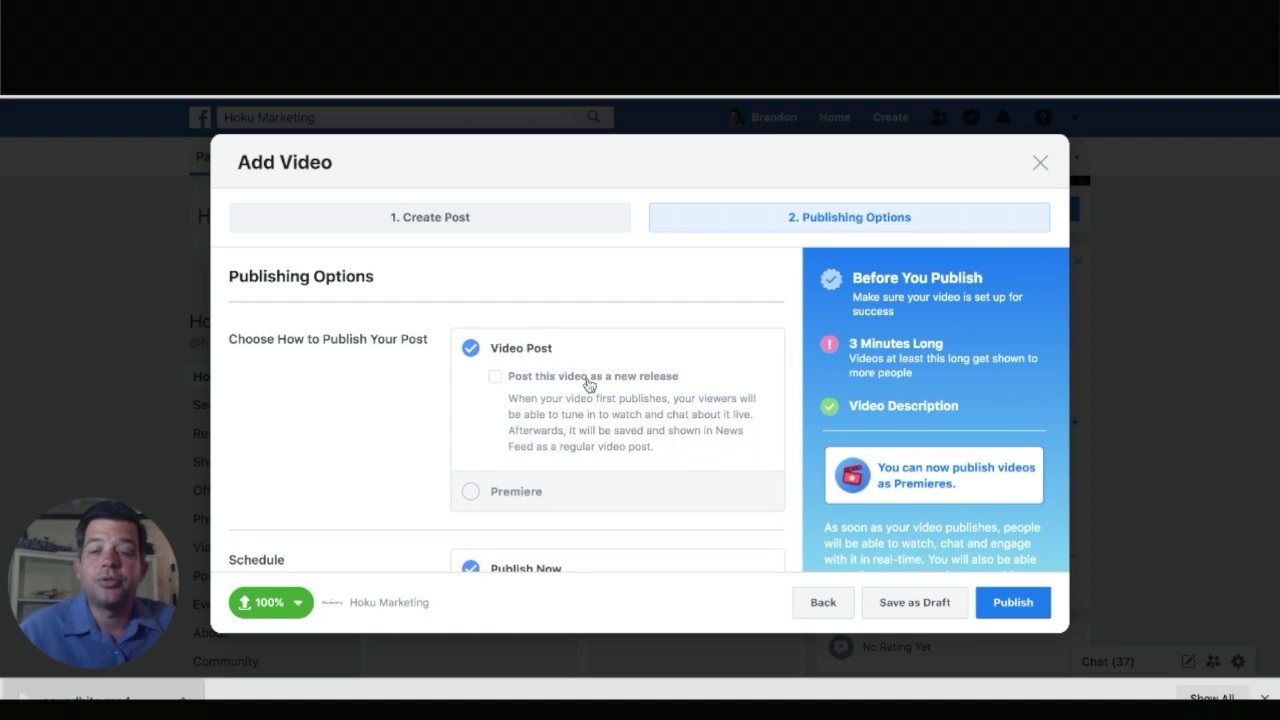
scroll(496, 399, "down", 3)
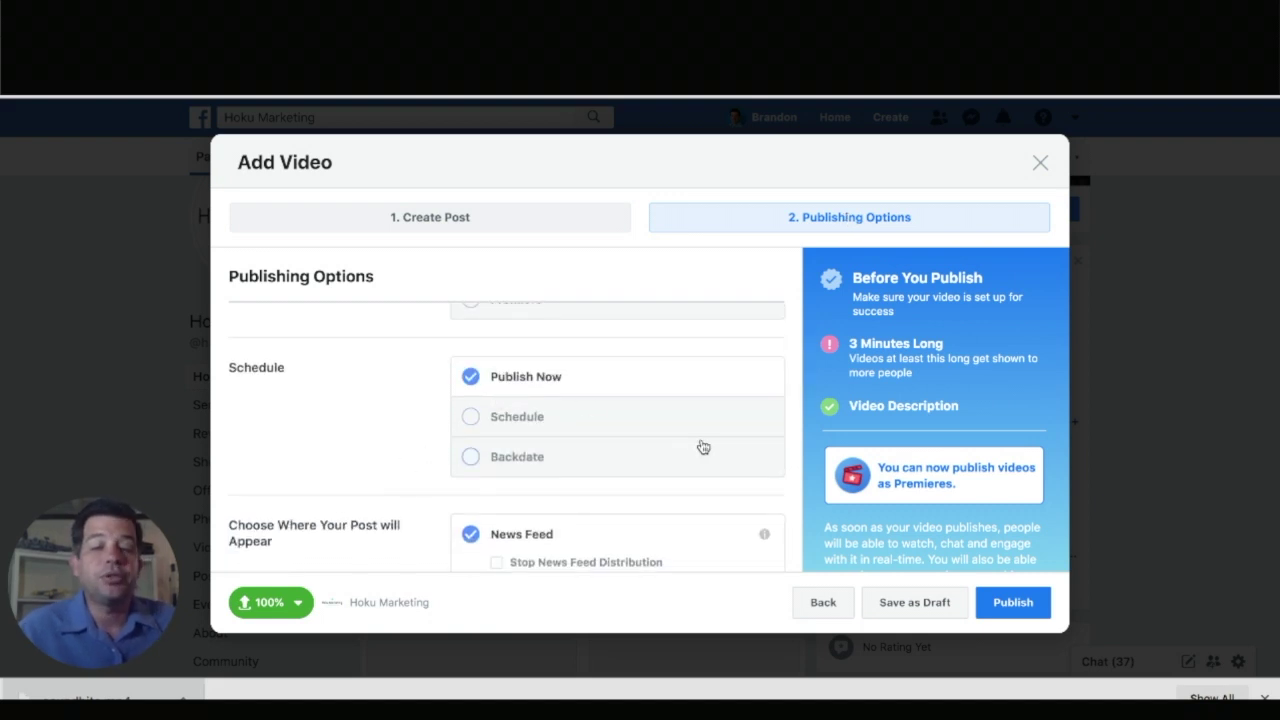
scroll(700, 446, "down", 4)
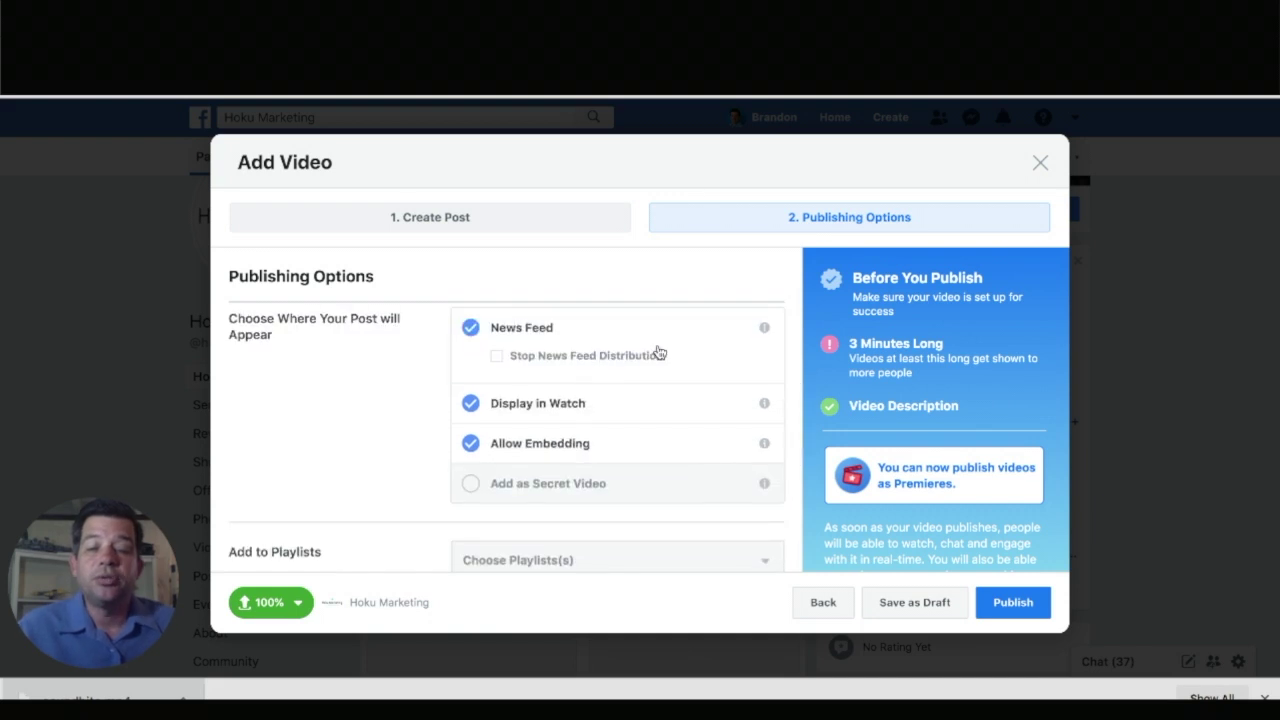
scroll(658, 354, "down", 3)
scroll(666, 400, "down", 5)
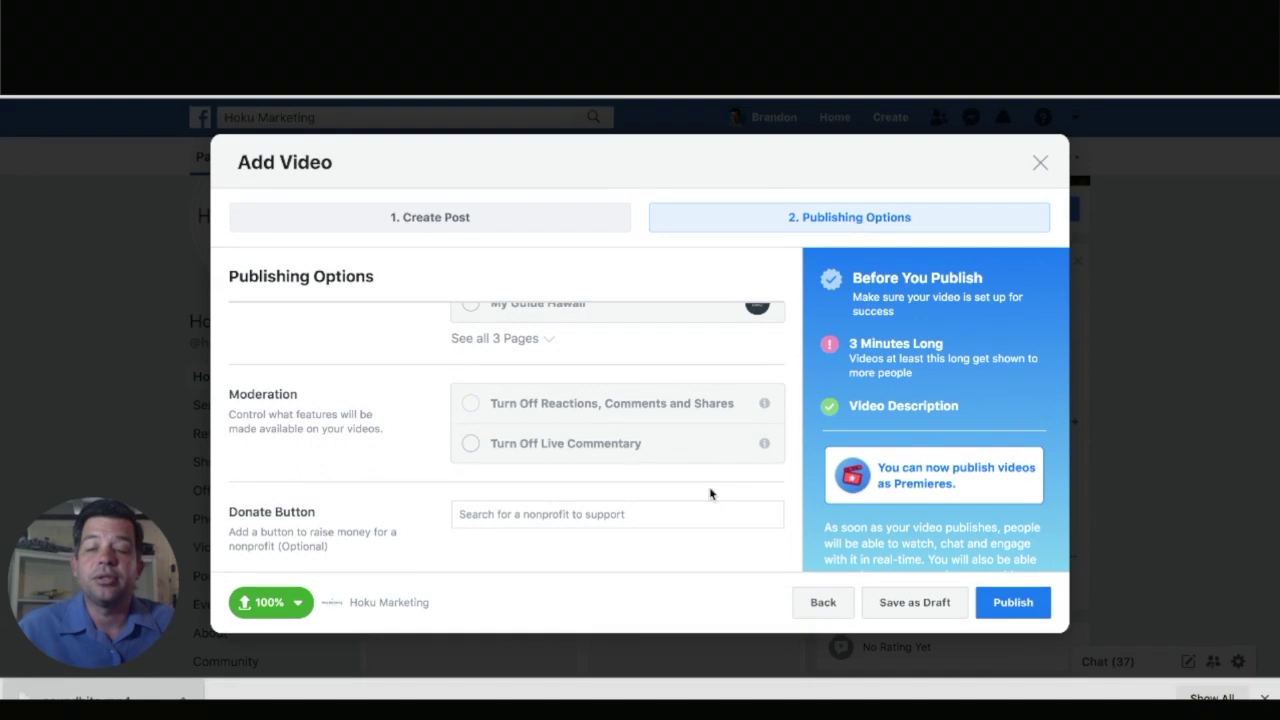
left_click(1010, 603)
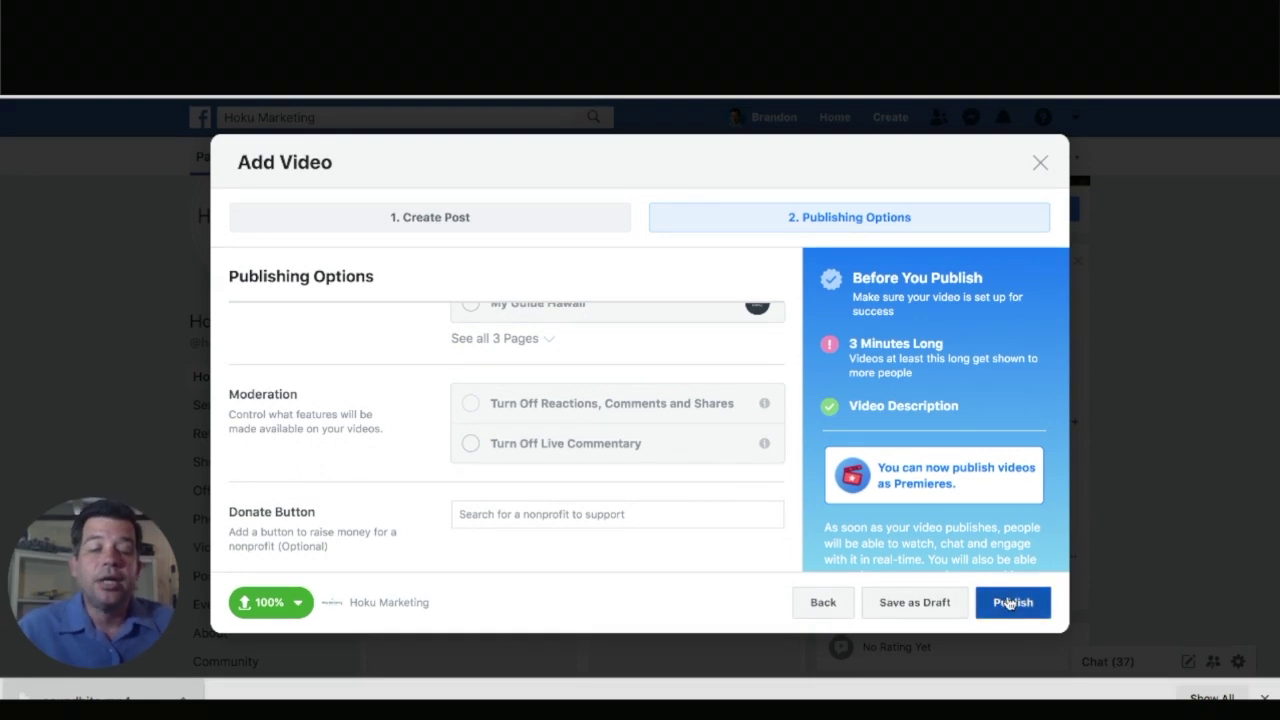
left_click(1014, 604)
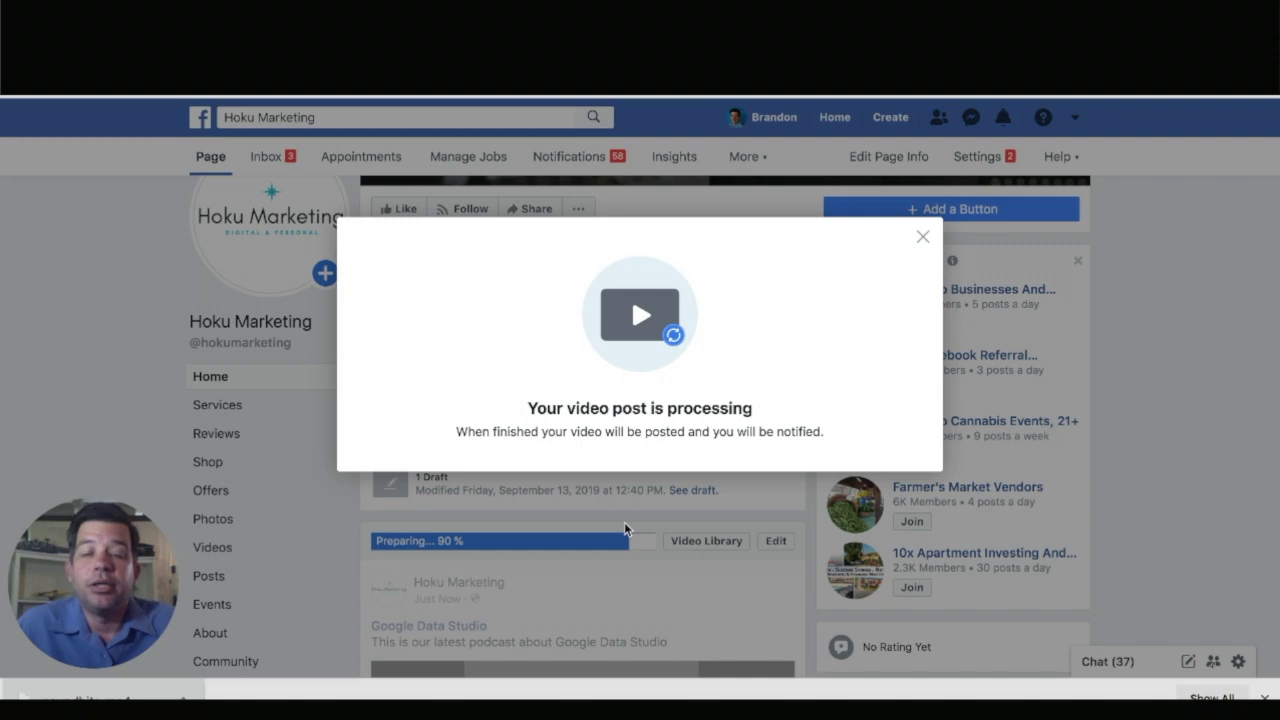
left_click(625, 528)
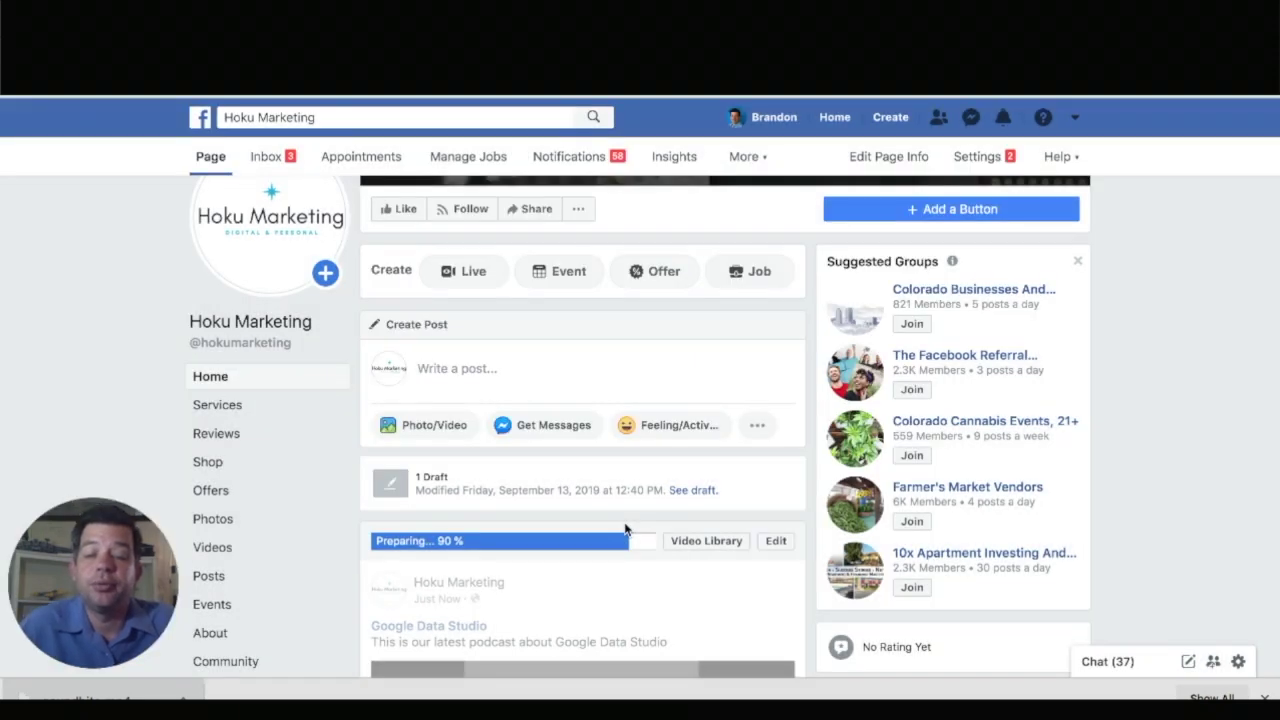
Step: Play the published soundbite video among the Hoku Marketing page's posts and check its captions
scroll(625, 528, "down", 3)
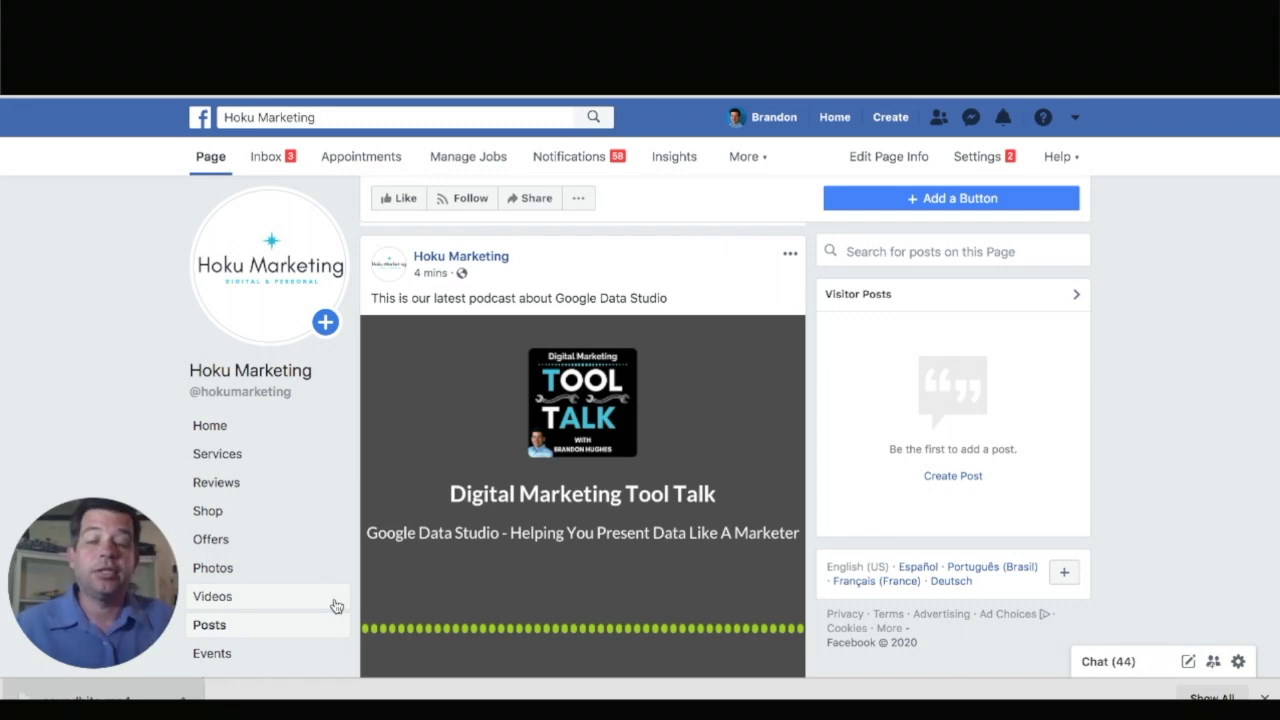
scroll(336, 606, "down", 2)
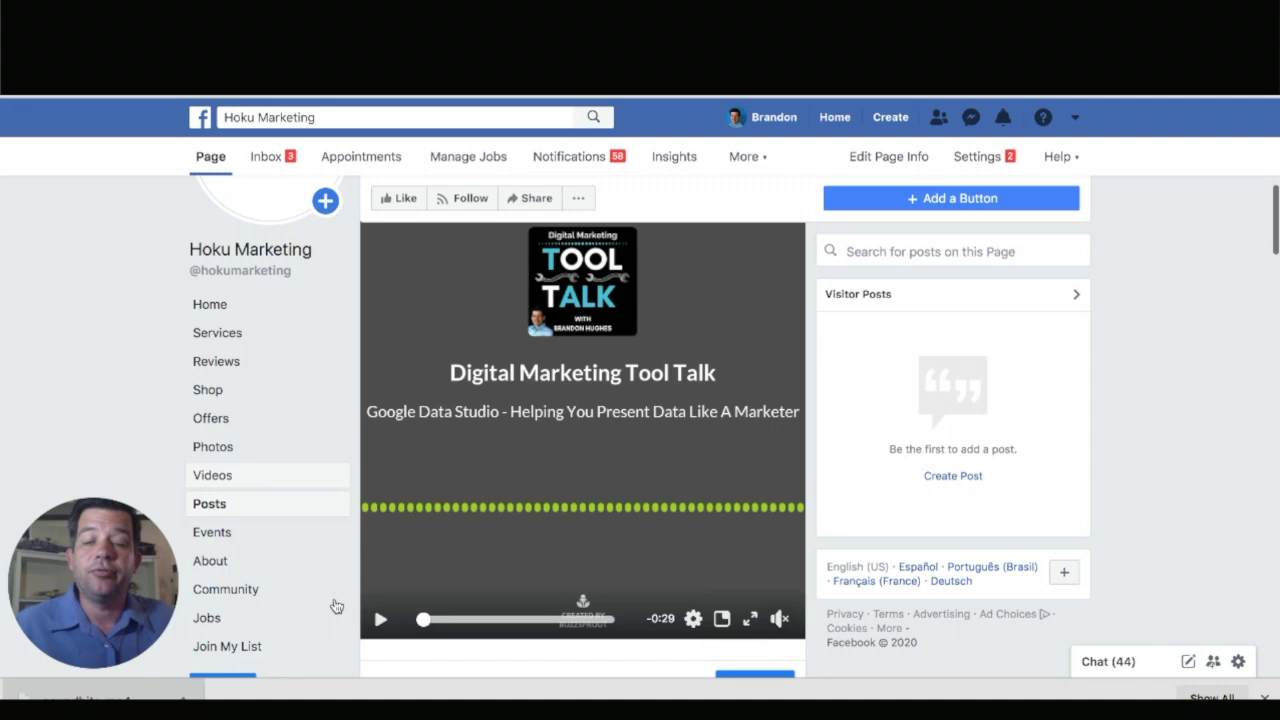
left_click(380, 622)
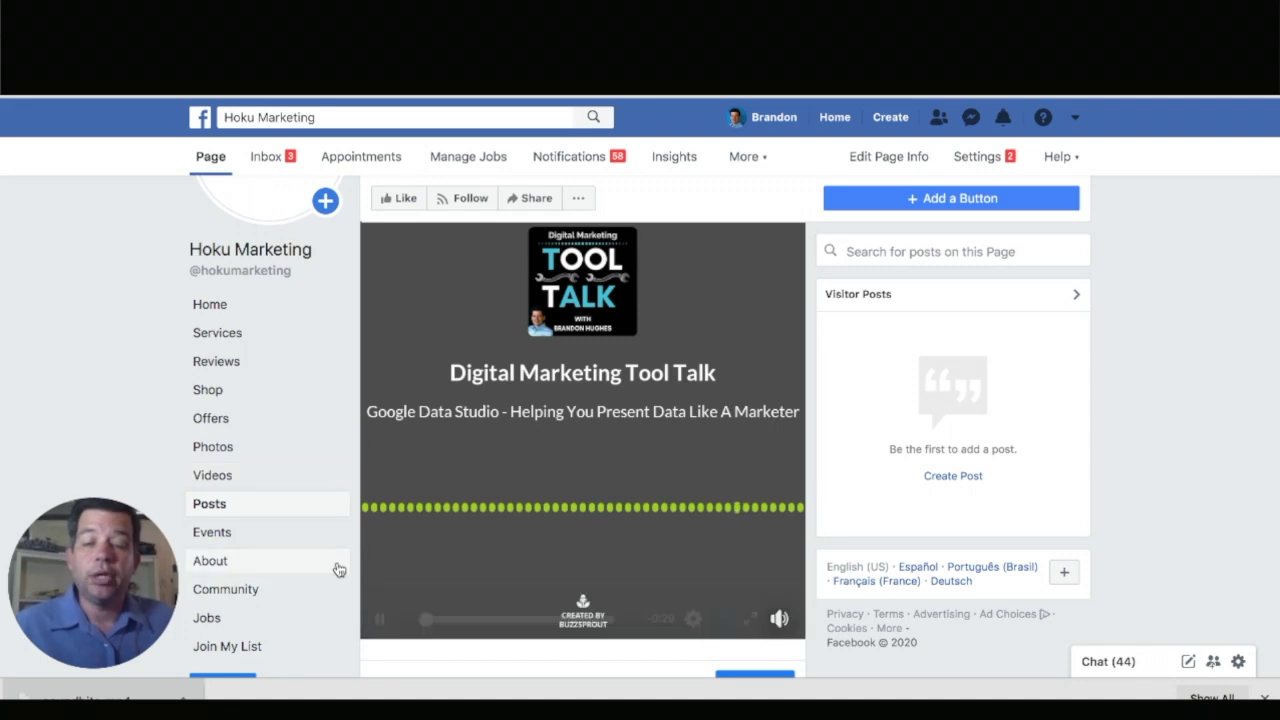
scroll(340, 570, "down", 1)
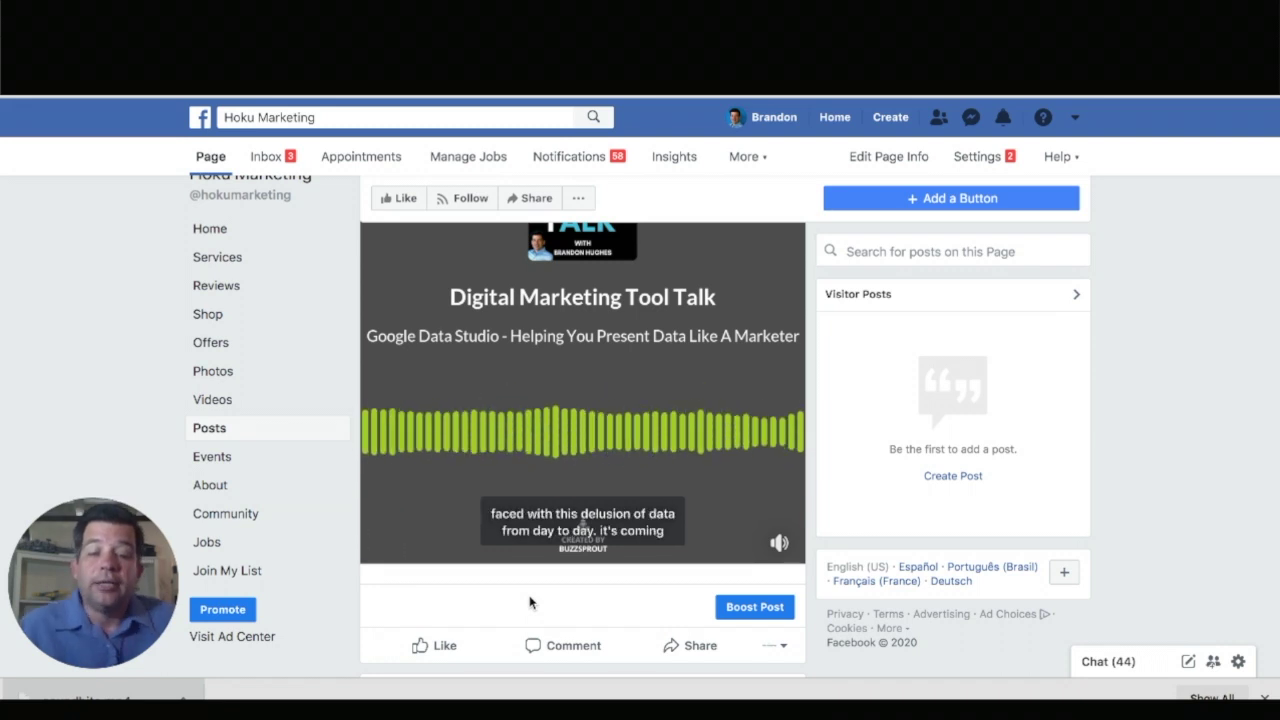
scroll(530, 602, "down", 1)
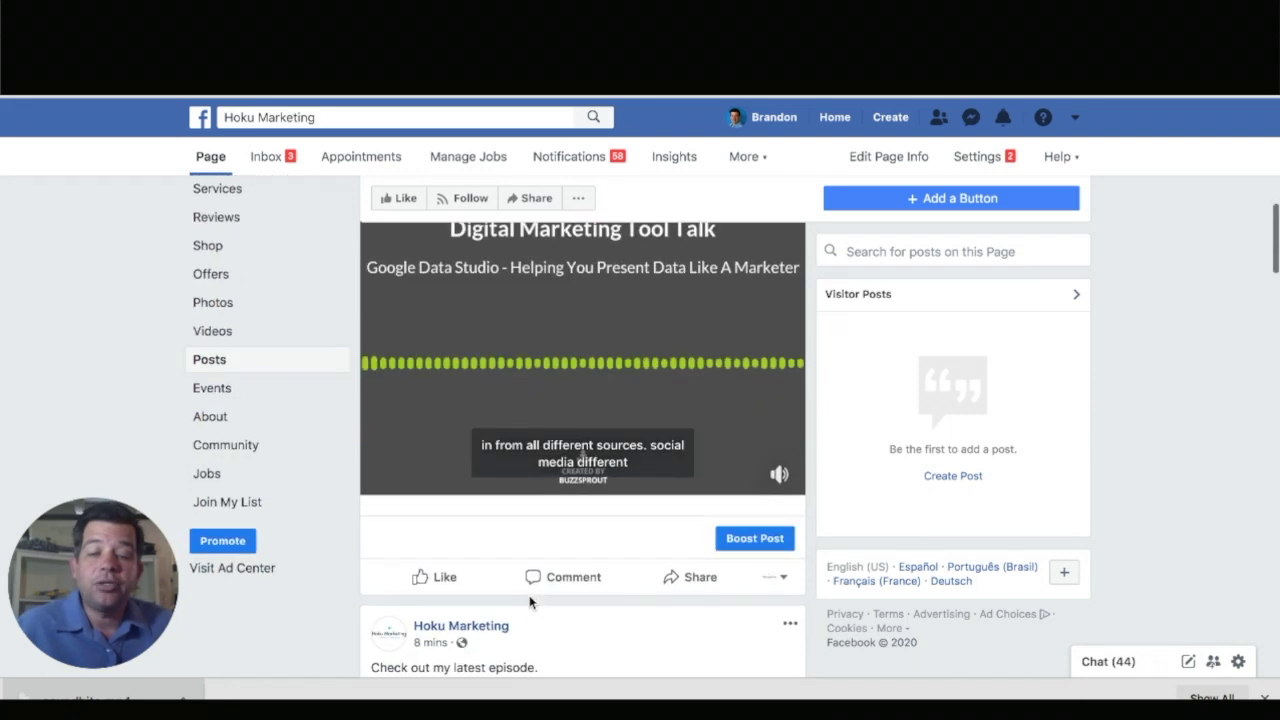